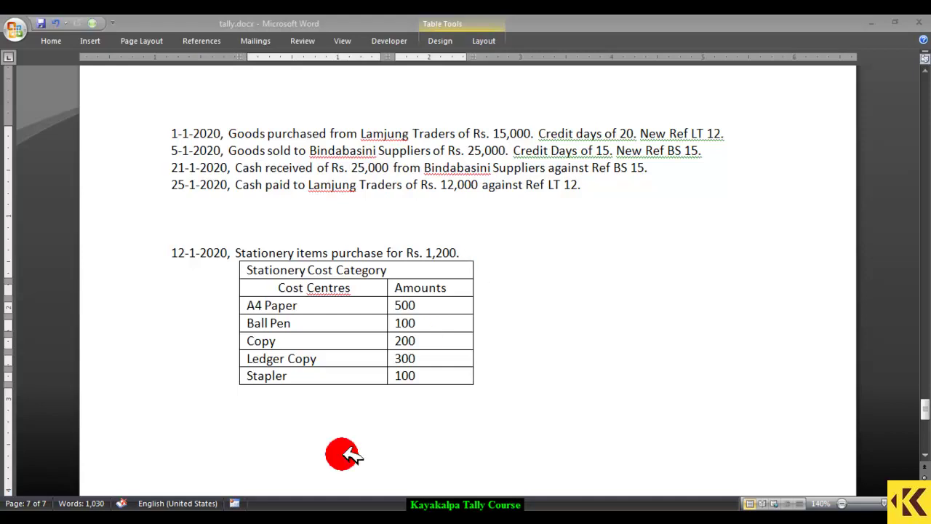
Step: Switch to Tally.ERP 9 and set Maintain Cost Centres to Yes in the company's accounting features
left_click(320, 518)
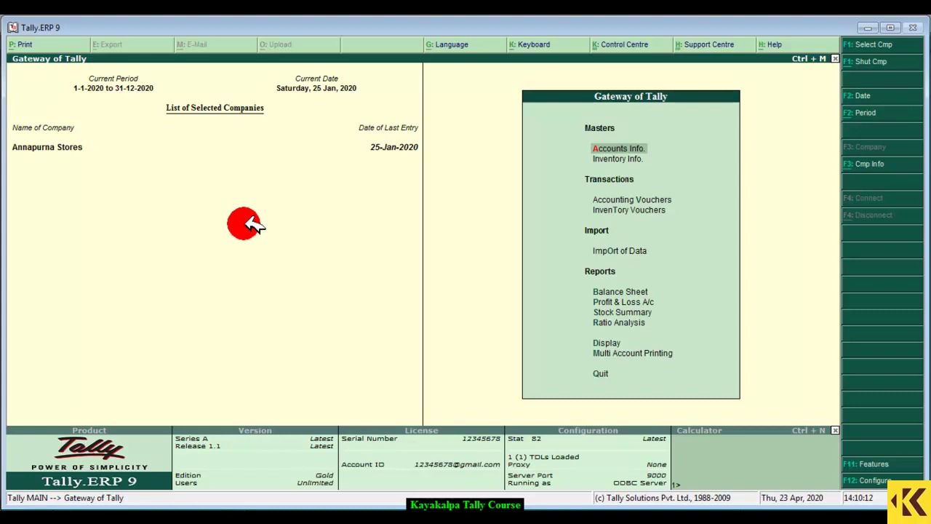
left_click(897, 458)
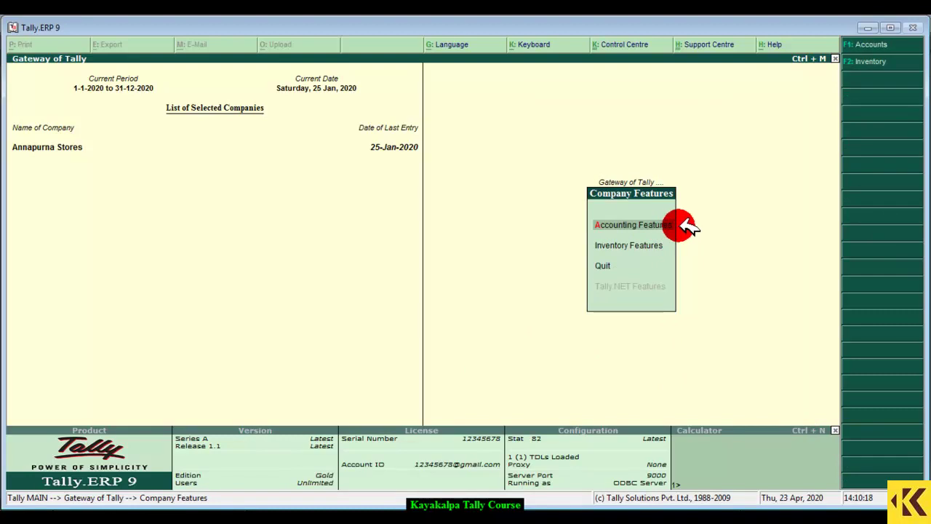
left_click(680, 226)
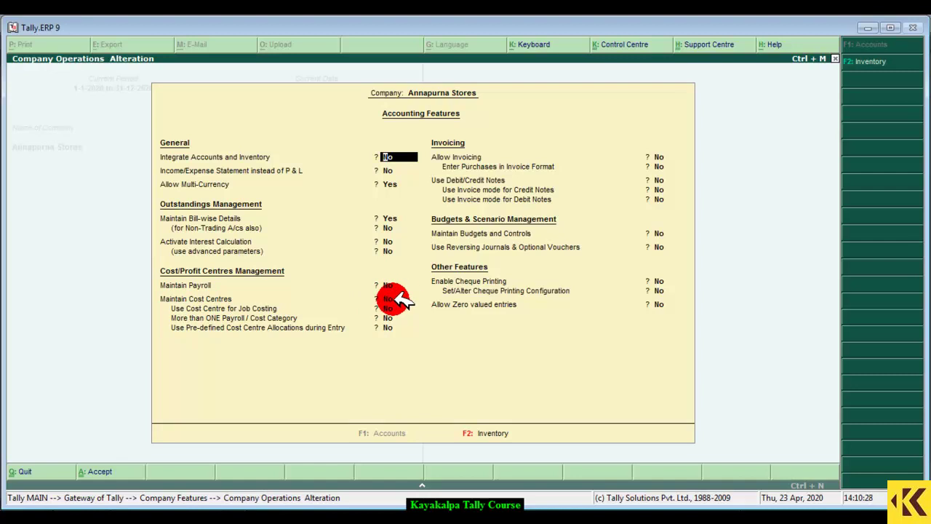
key("Down")
key("Down")
key("Down")
key("Down")
key("Down")
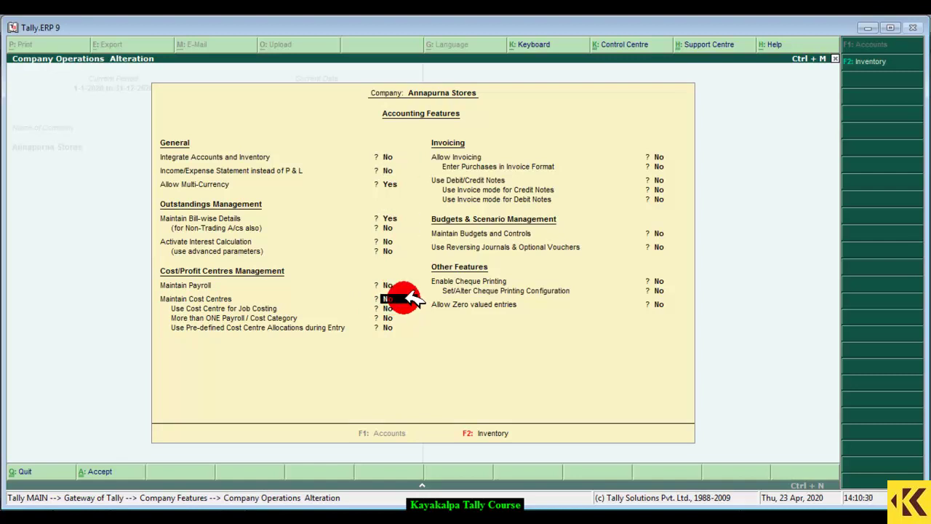
type("y")
key("Return")
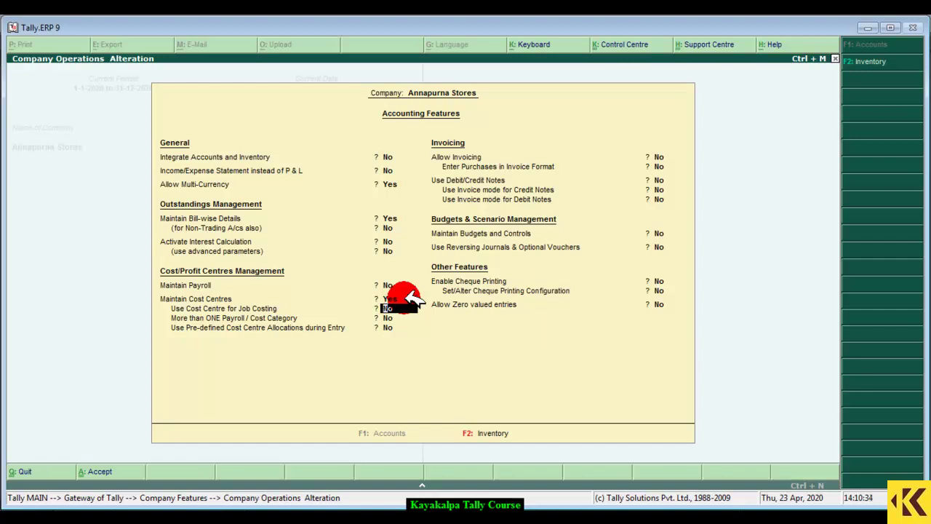
Step: Set More than ONE Payroll / Cost Category to Yes, keep the remaining accounting features, and save them
key("Return")
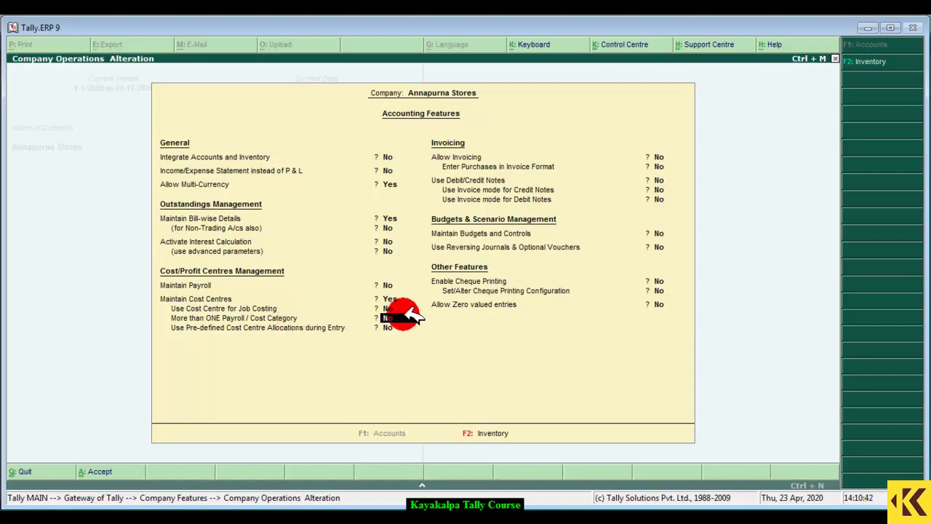
type("y")
key("Return")
key("Return")
key("Return")
key("Return")
key("Return")
key("Return")
key("Return")
key("Return")
key("Return")
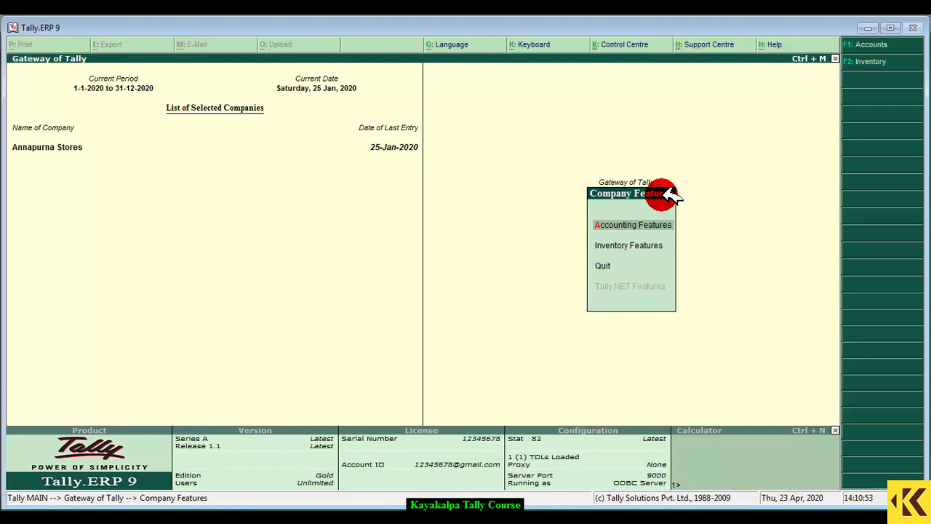
key("Escape")
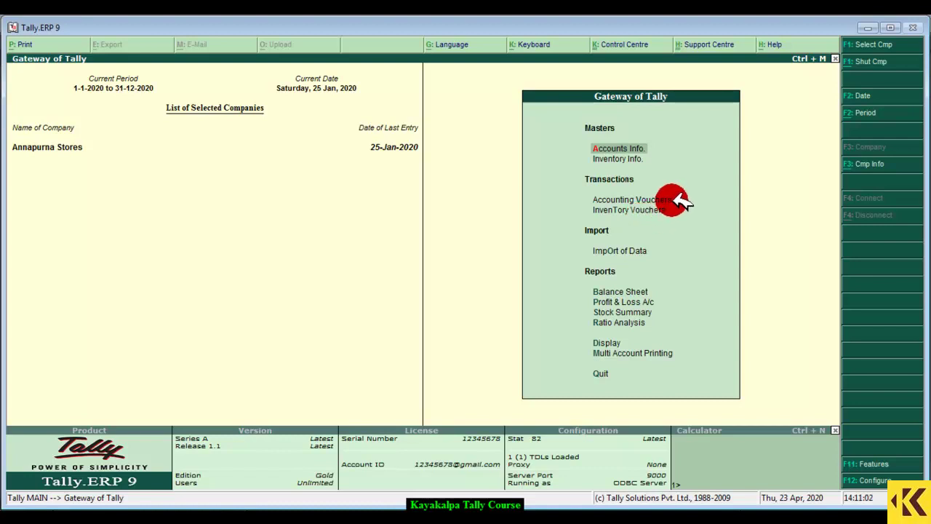
key("Down")
key("Down")
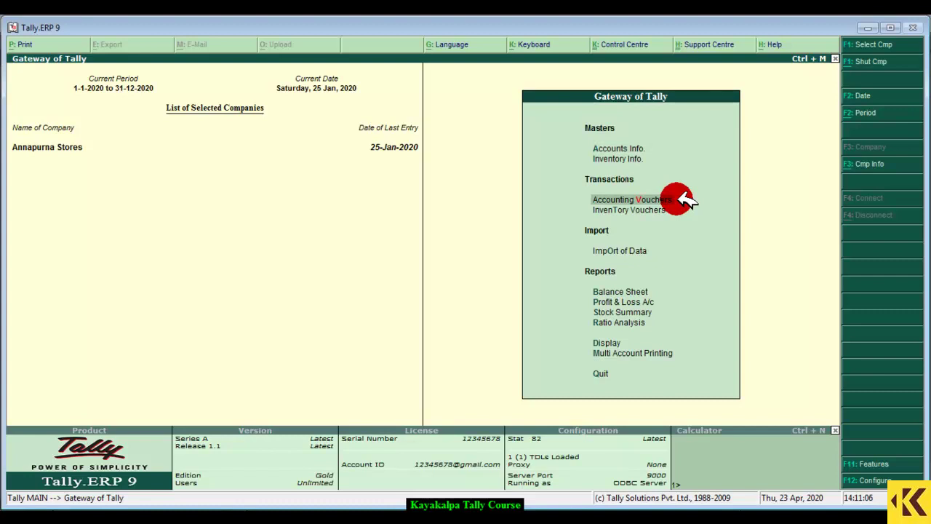
key("Up")
key("Up")
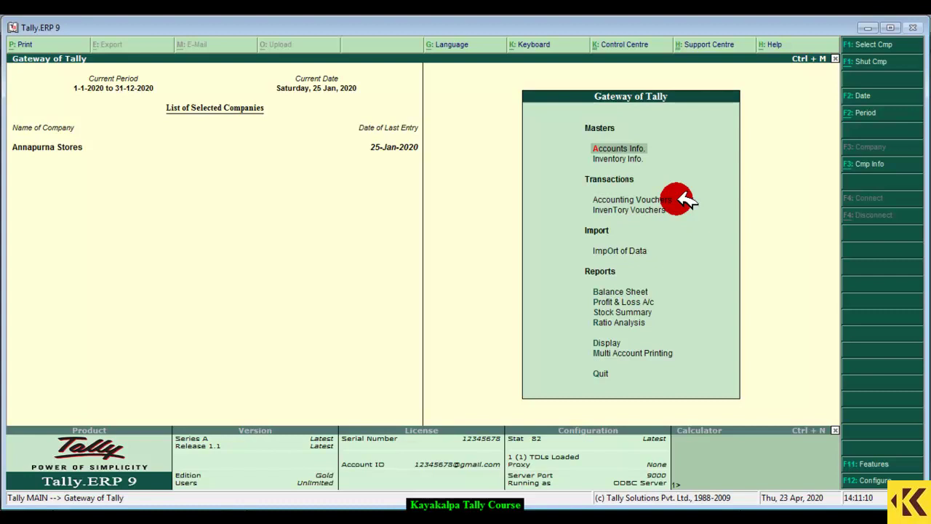
Step: Start creating a single cost category in the accounts masters and name it Stationery, without an alias
key("Return")
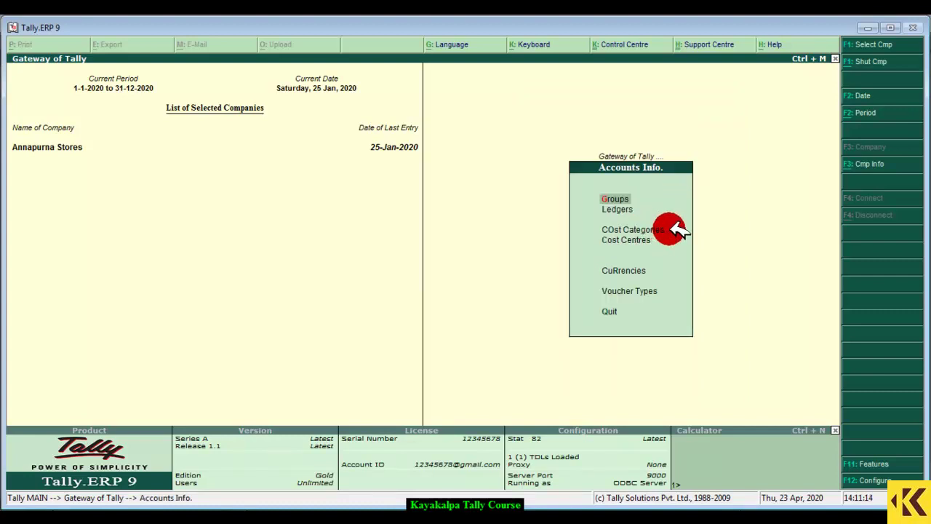
key("Down")
key("Down")
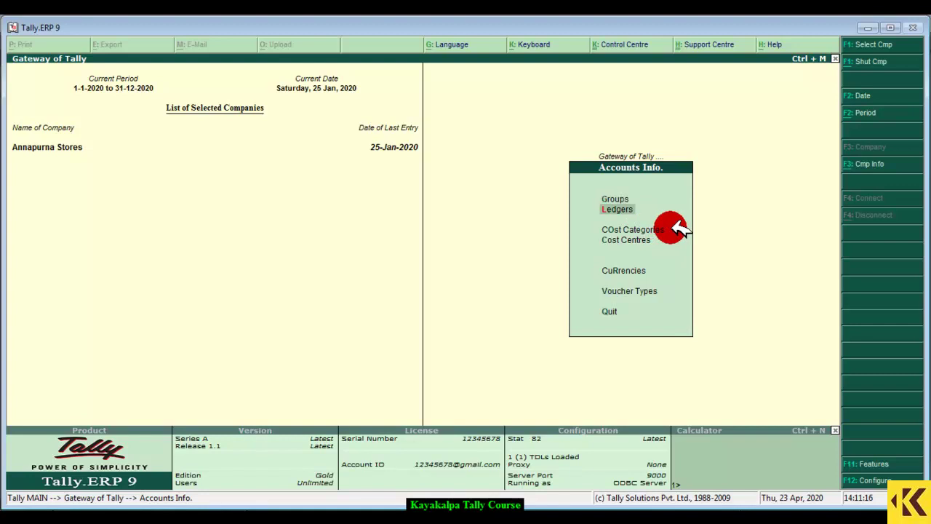
key("Return")
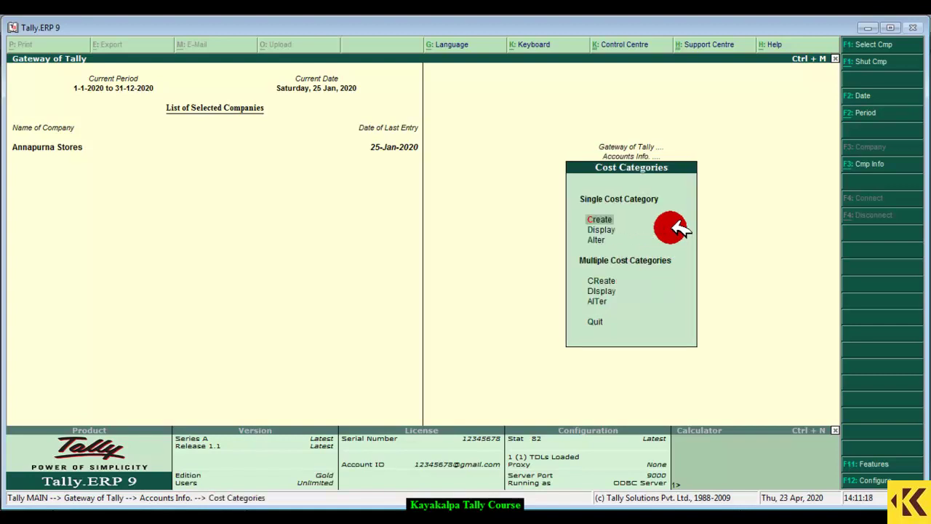
left_click(633, 219)
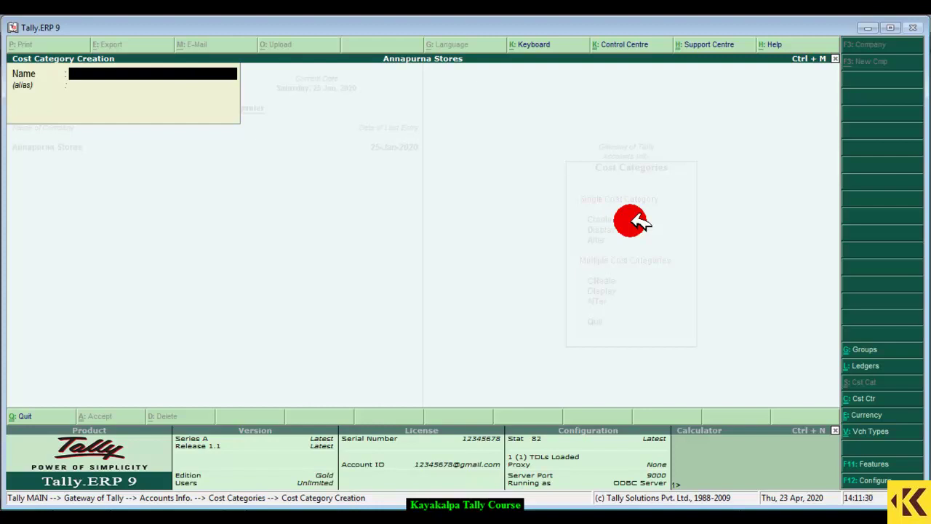
type("Stationery")
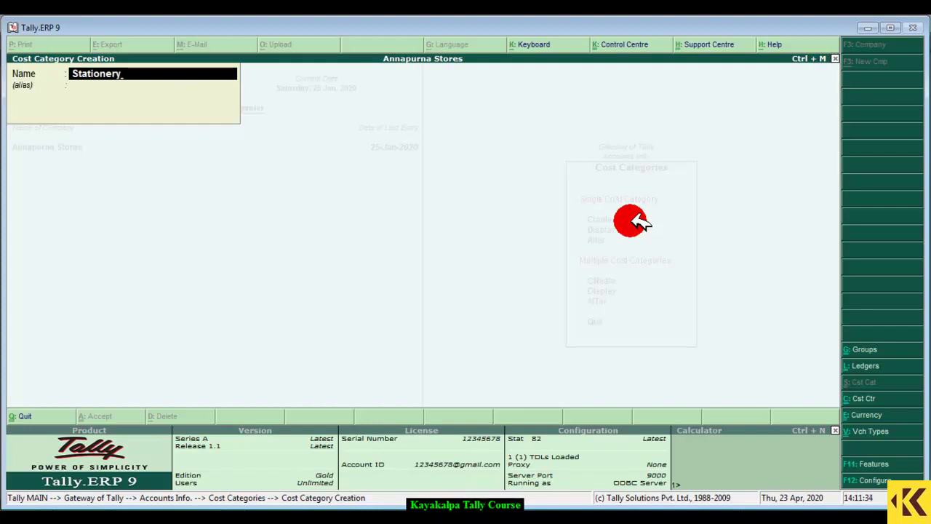
key("Return")
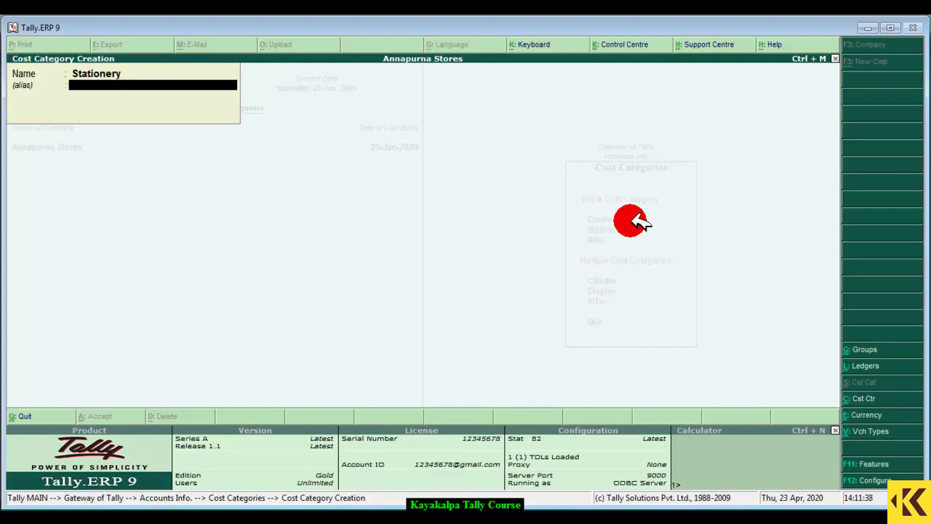
Step: Allow ADVANCED entries in Masters in the cost category configuration
left_click(884, 480)
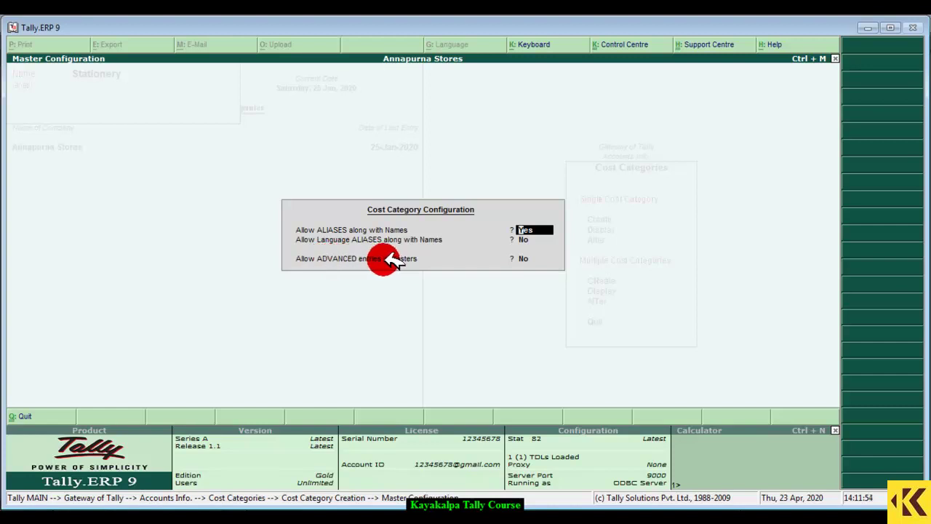
left_click(532, 260)
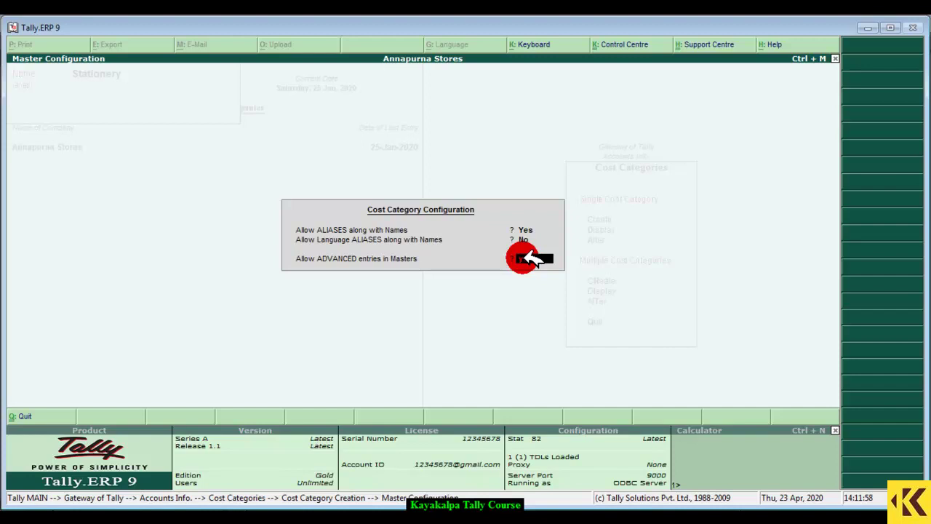
key("Return")
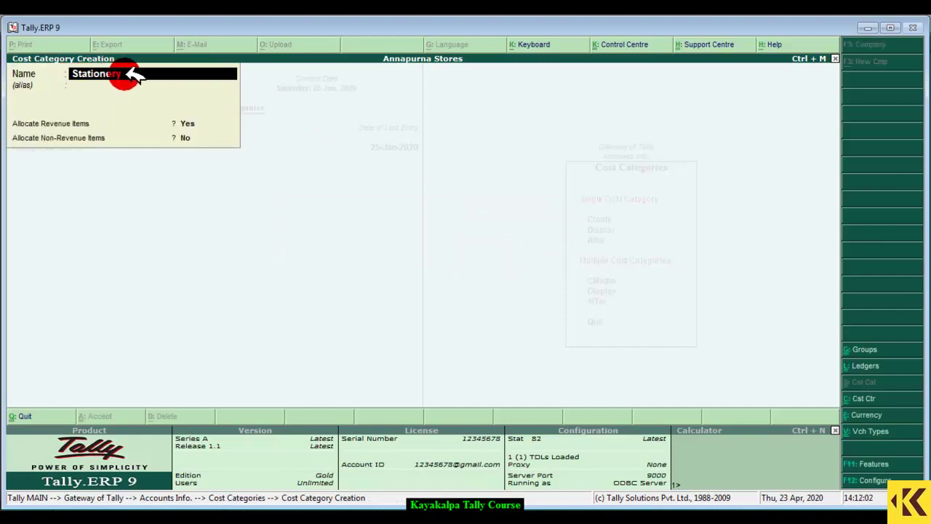
Step: Set the Stationery category's Allocate Revenue Items to No and Allocate Non-Revenue Items to Yes, save it, and return to the accounts masters
key("Return")
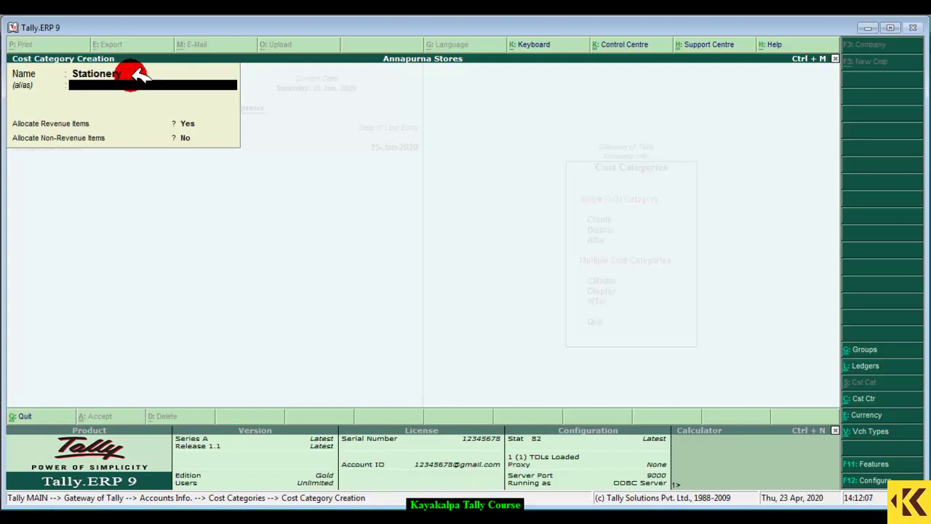
key("Return")
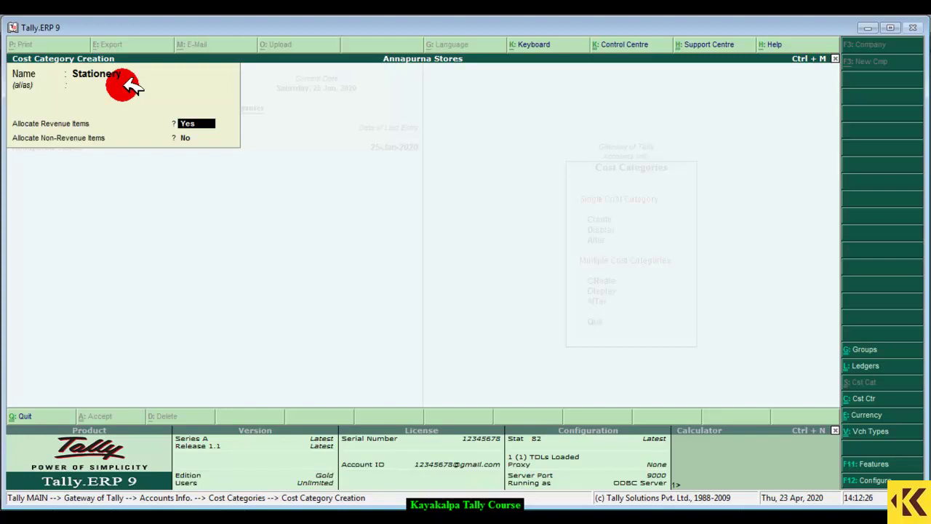
type("no")
key("Return")
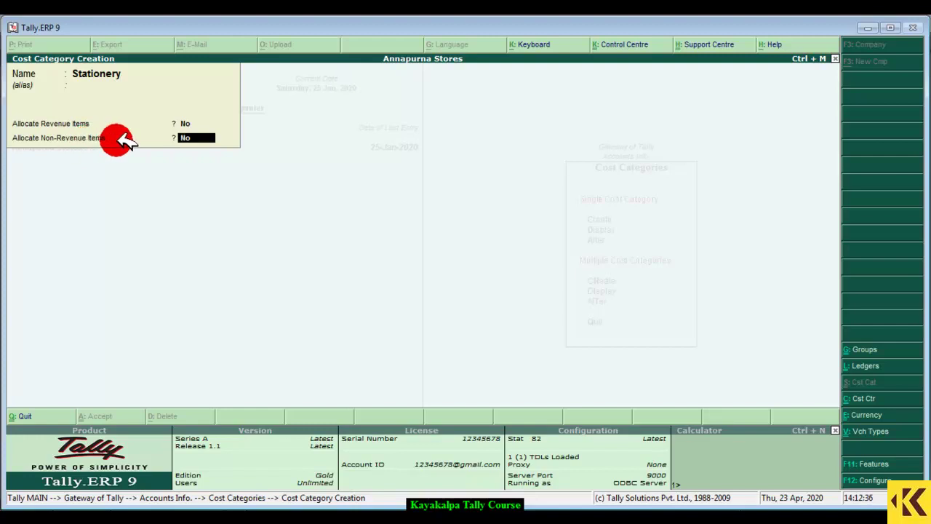
type("yes")
key("Return")
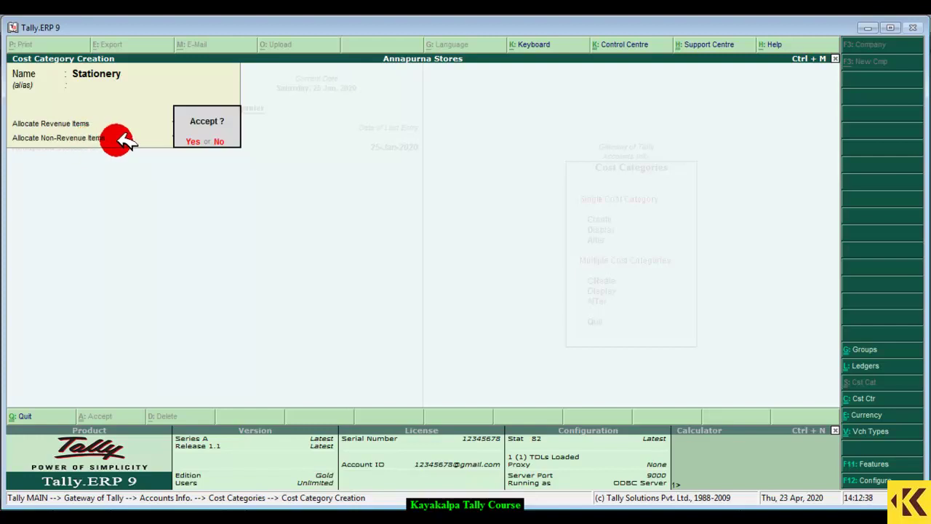
key("Return")
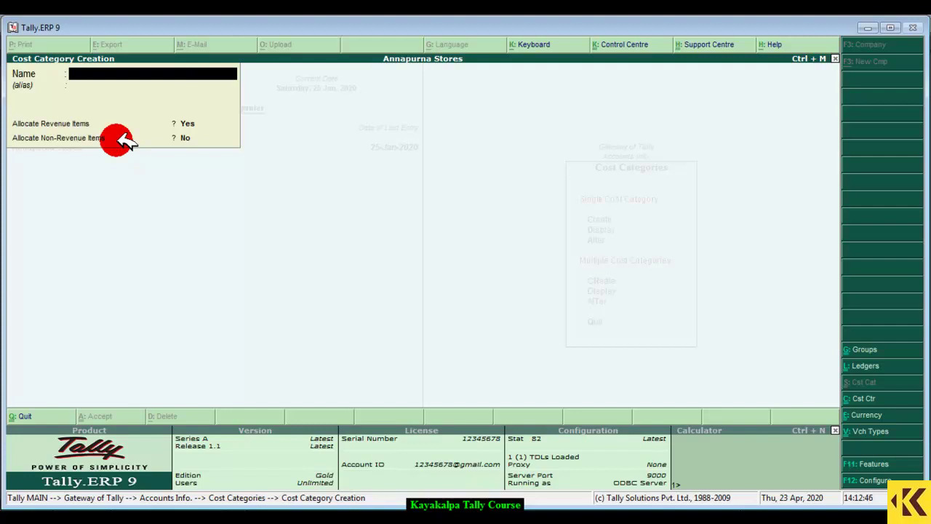
key("Escape")
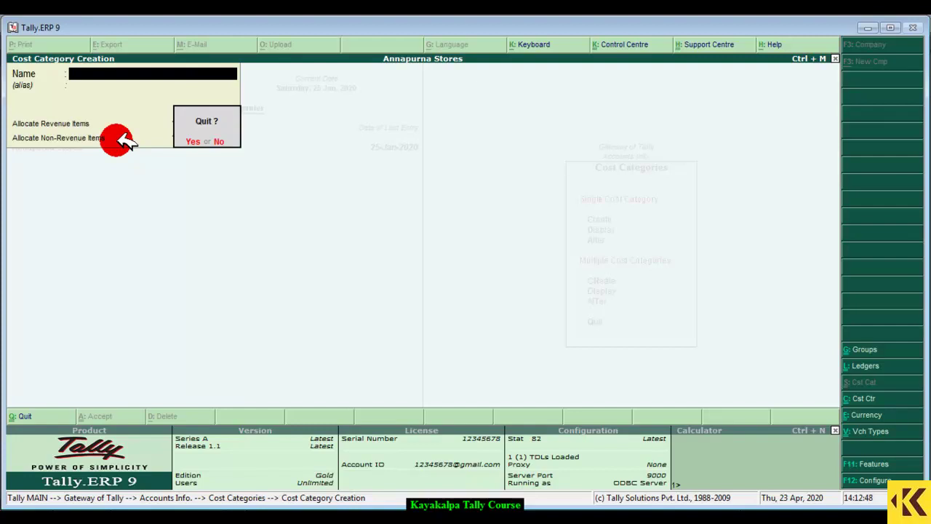
key("y")
key("Escape")
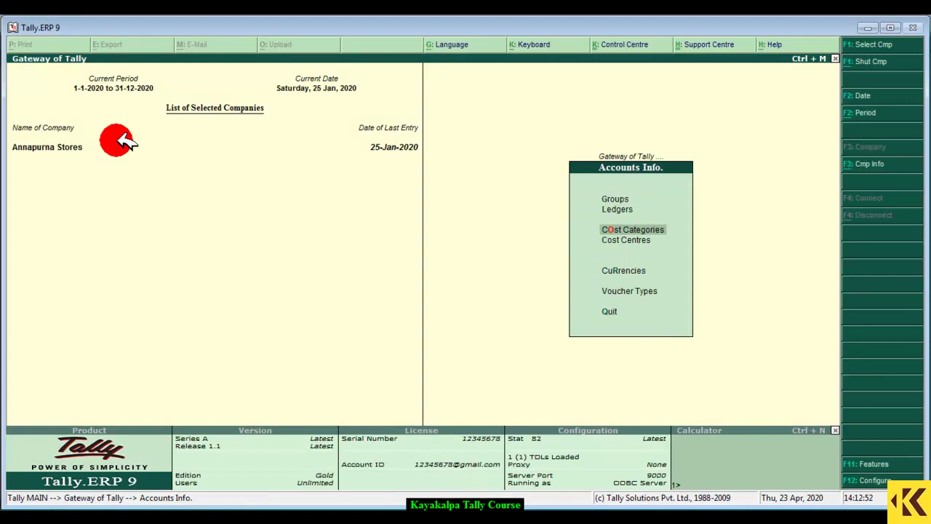
Step: Start creating a single cost centre and assign it to the Stationery category
key("Down")
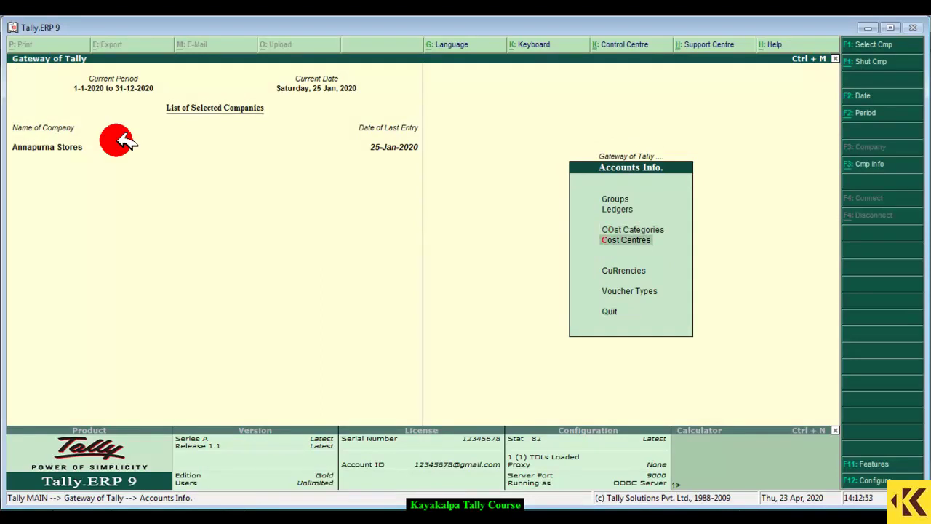
left_click(631, 240)
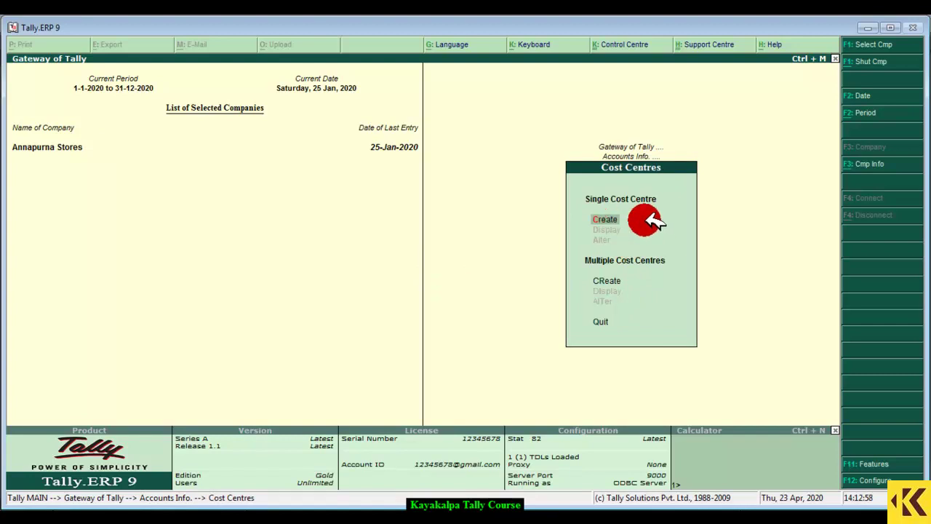
left_click(651, 221)
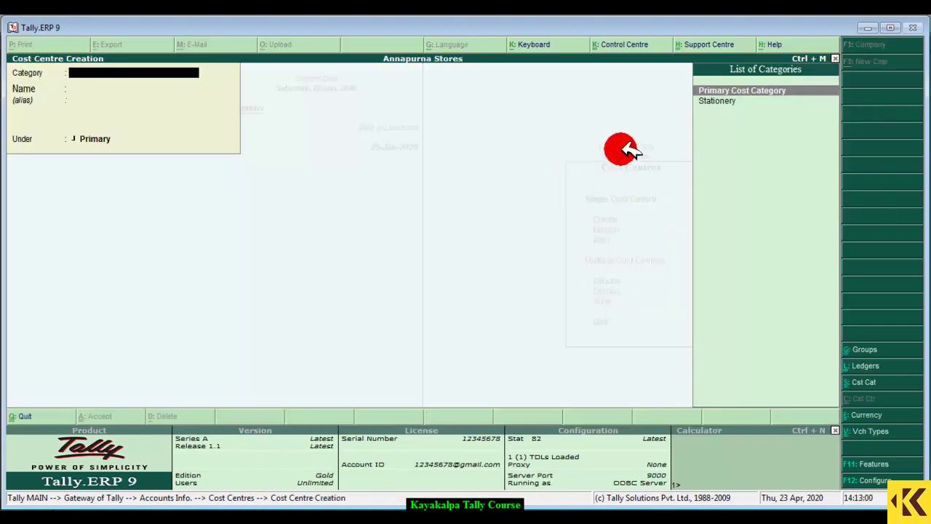
left_click(742, 98)
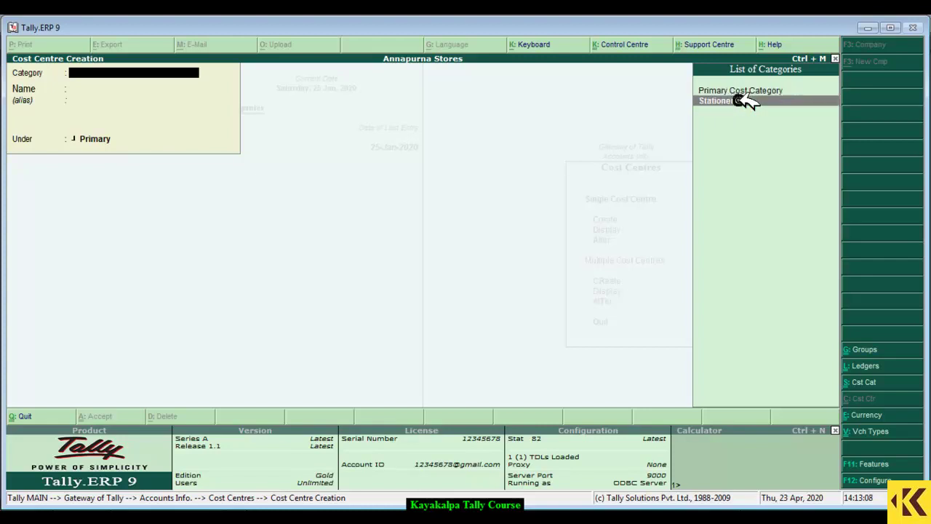
left_click(773, 101)
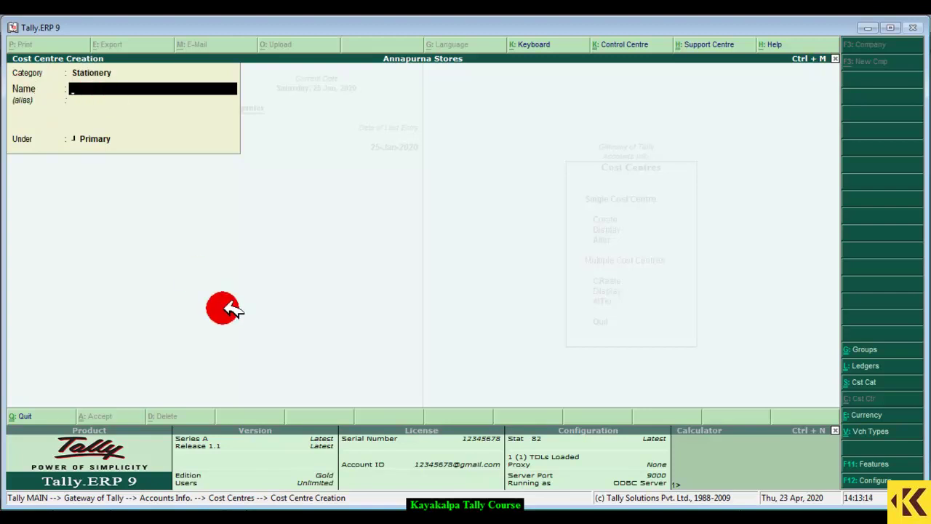
Step: Check the cost centre names in the Word document tally.docx, return to Tally.ERP 9, and create the cost centre A4 Paper under Primary
left_click(269, 518)
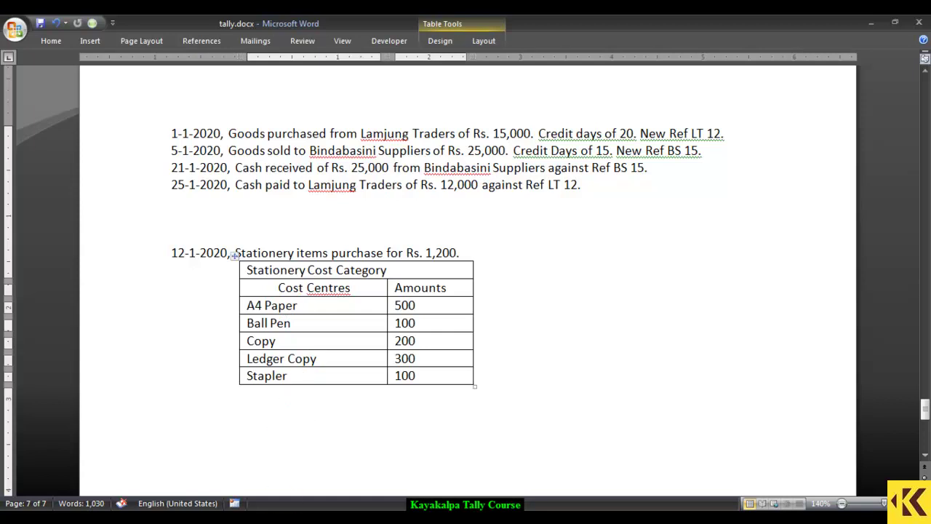
key("alt+Tab")
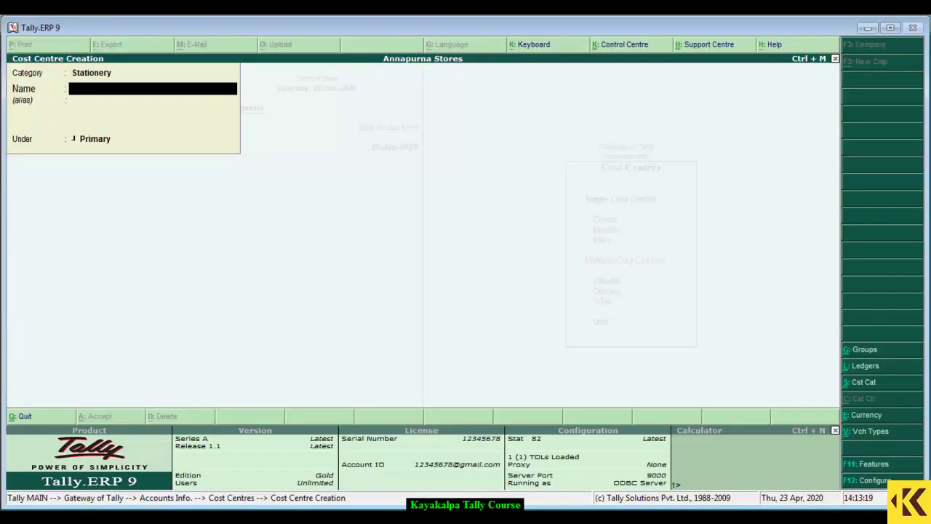
type("A4 Paper")
key("Return")
key("Return")
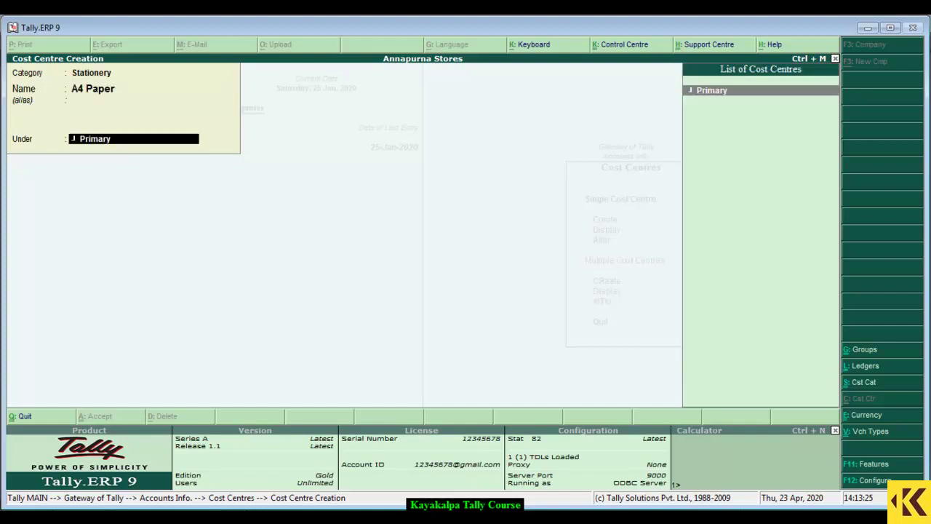
key("Return")
key("Return")
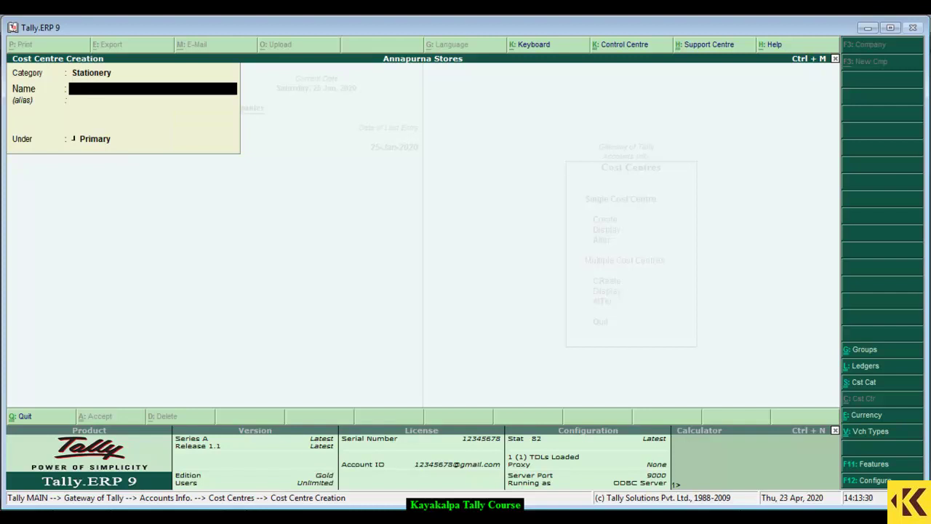
Step: Check the next cost centre name in the Word document tally.docx, return to Tally.ERP 9, and create the cost centre Ball Pen under Primary
left_click(301, 518)
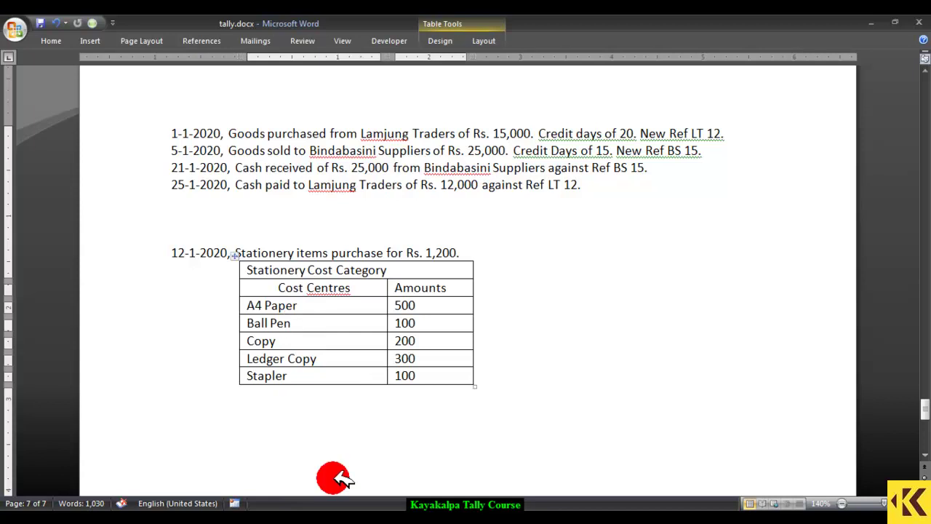
left_click(336, 518)
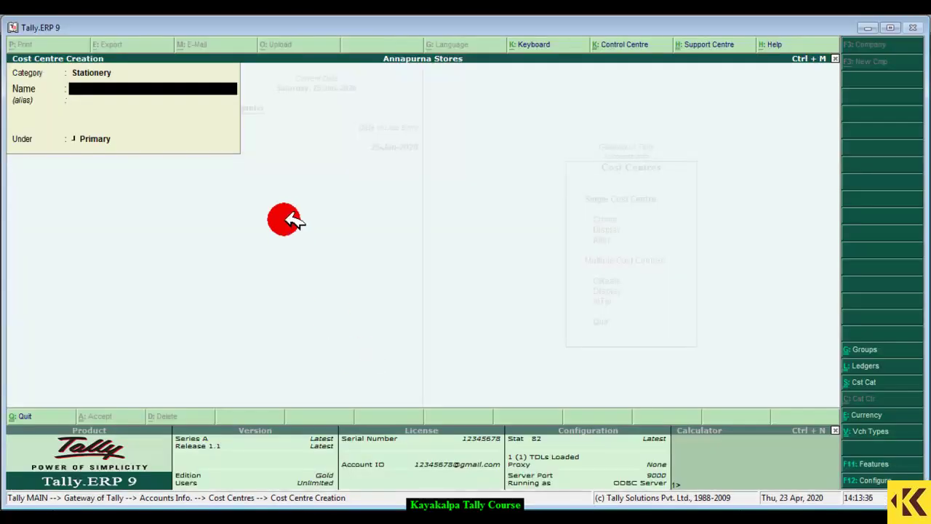
type("Ball Pen")
key("Return")
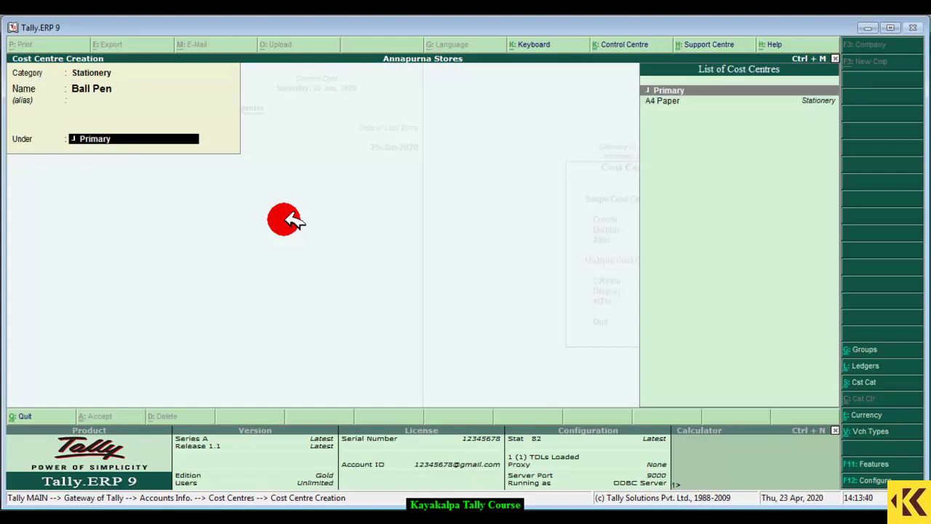
key("Return")
key("Return")
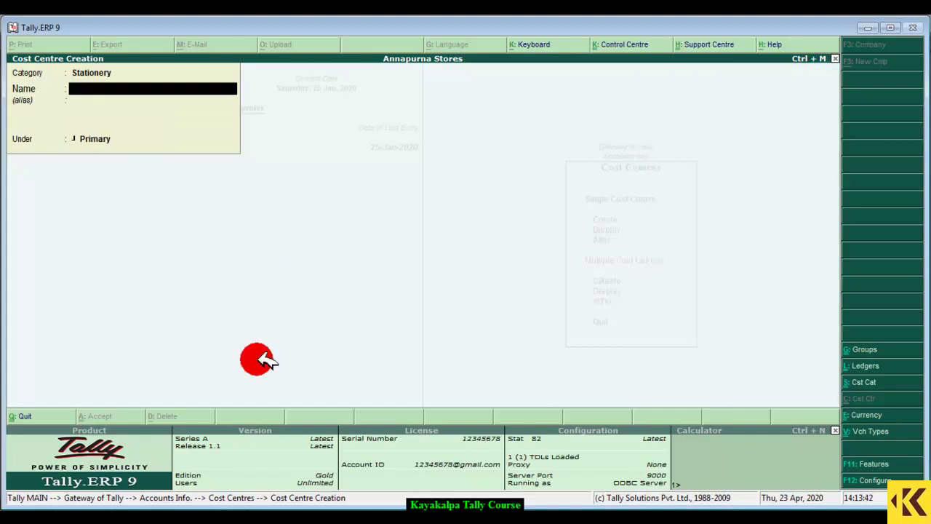
Step: Look up the third cost centre in the Word document, return to Tally.ERP 9, and create the cost centre Copy under Primary
key("alt+Tab")
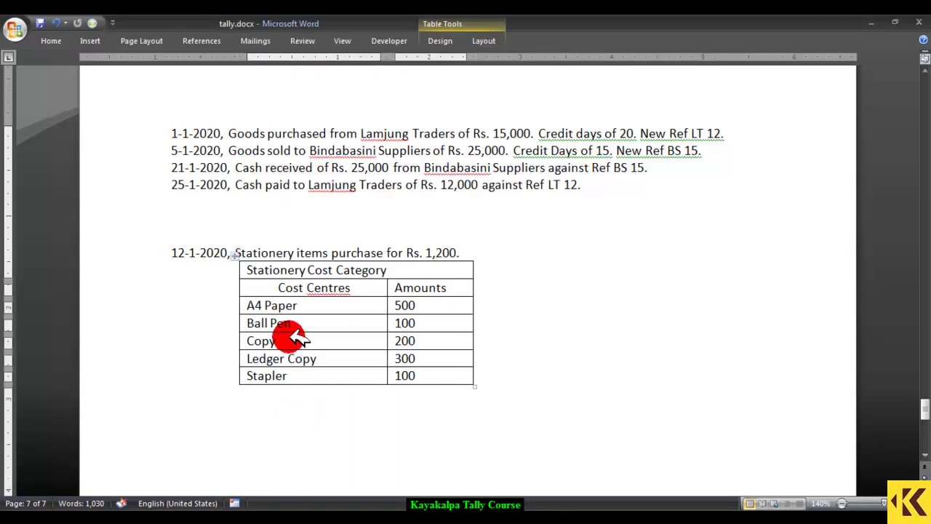
key("alt+Tab")
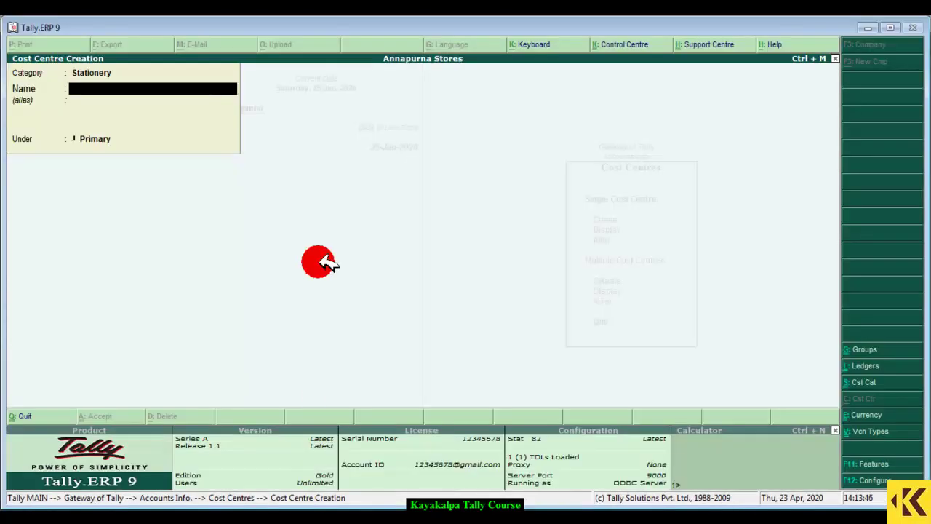
type("Copy")
key("Return")
key("Return")
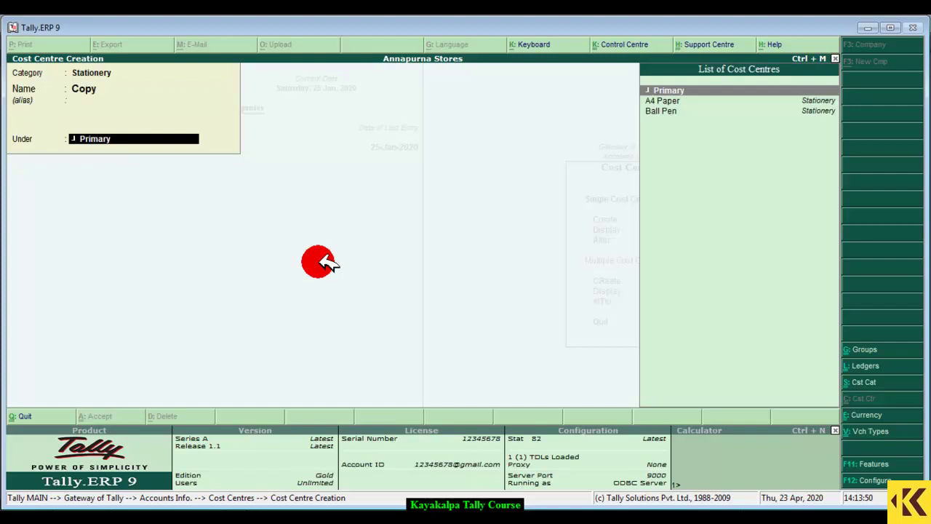
key("Return")
key("Return")
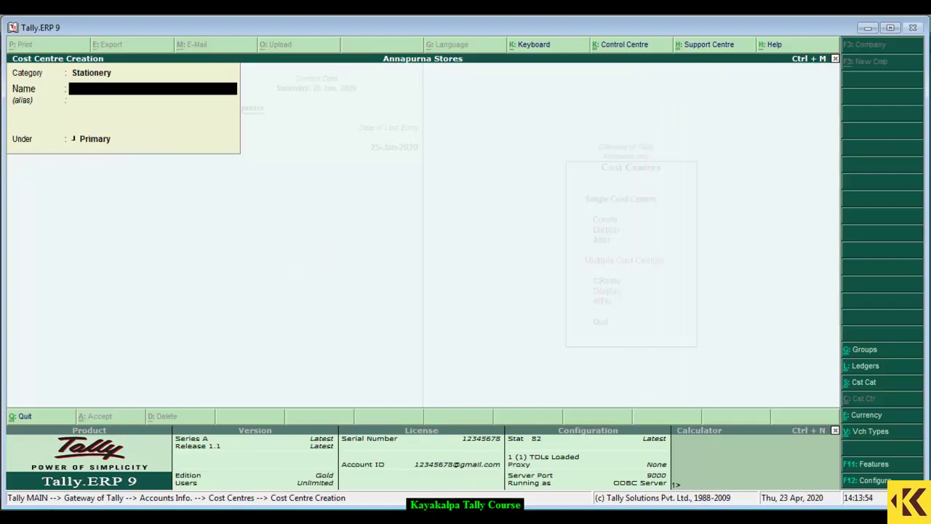
Step: Look up the fourth cost centre in the Word document, return to Tally.ERP 9, and create the cost centre Ledger Copy under Primary
left_click(277, 486)
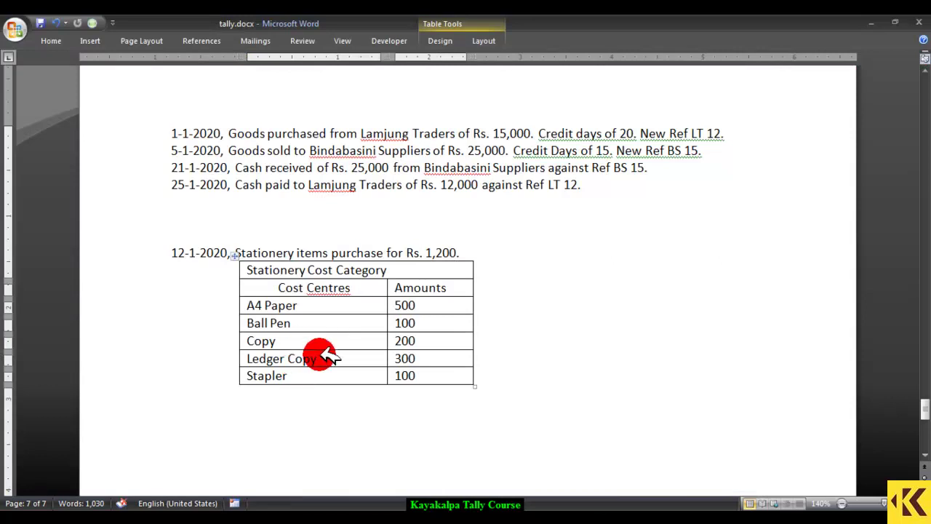
left_click(320, 500)
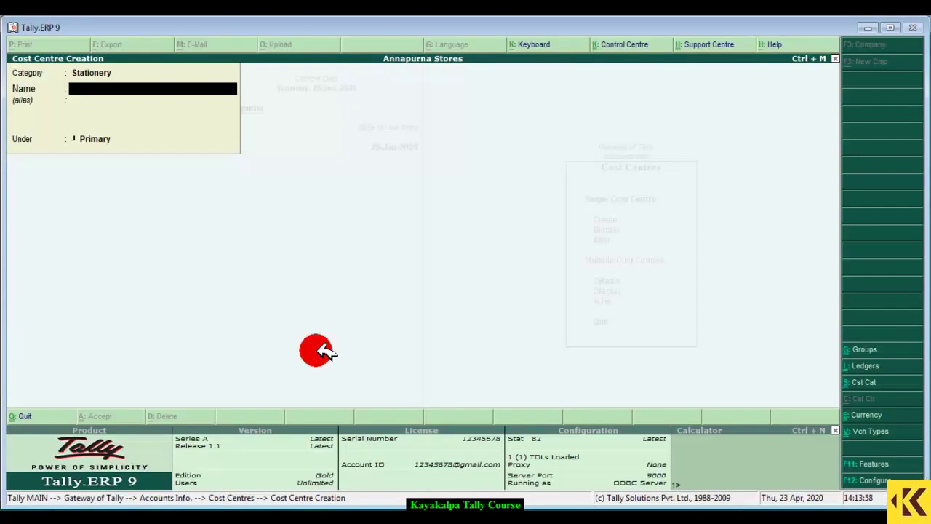
type("Ledger Copy")
key("Return")
key("Return")
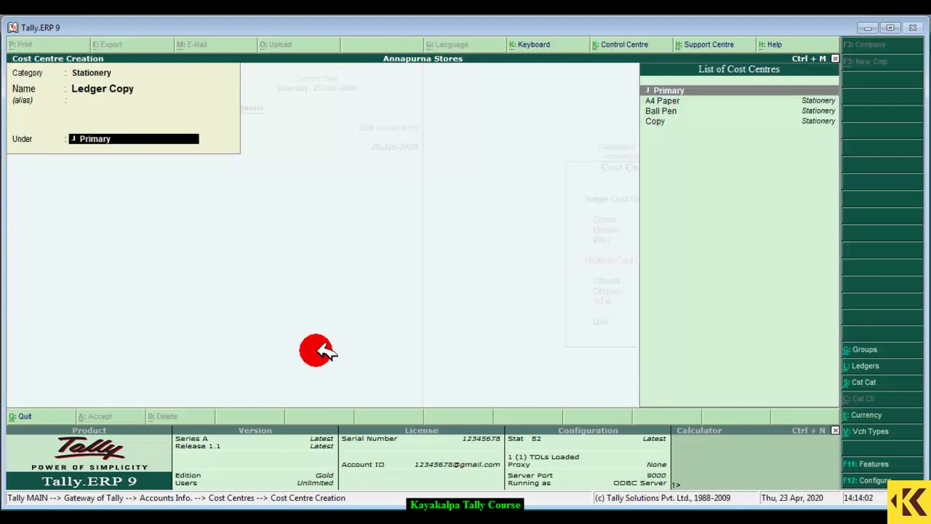
key("Return")
key("Return")
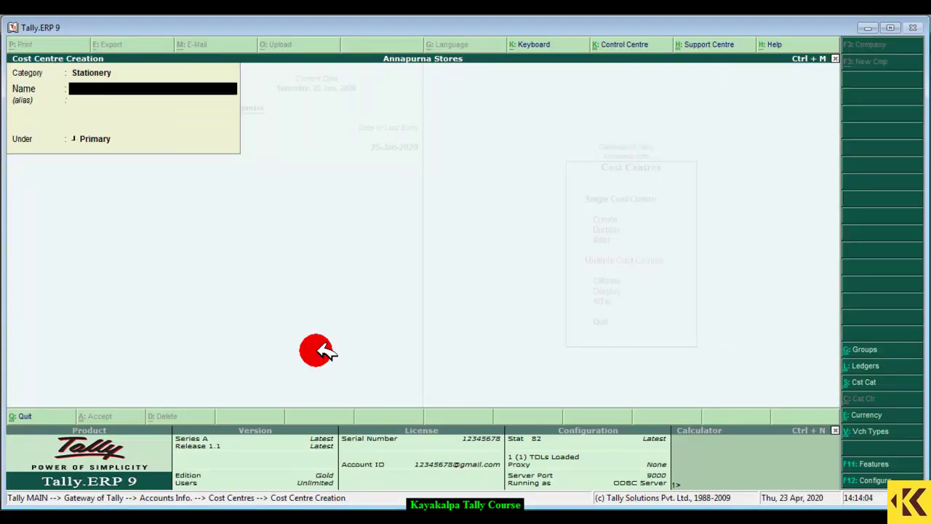
Step: Check the last cost centre in the Word document, create Stapler under Primary in Tally.ERP 9, and return to the Gateway of Tally
key("alt+Tab")
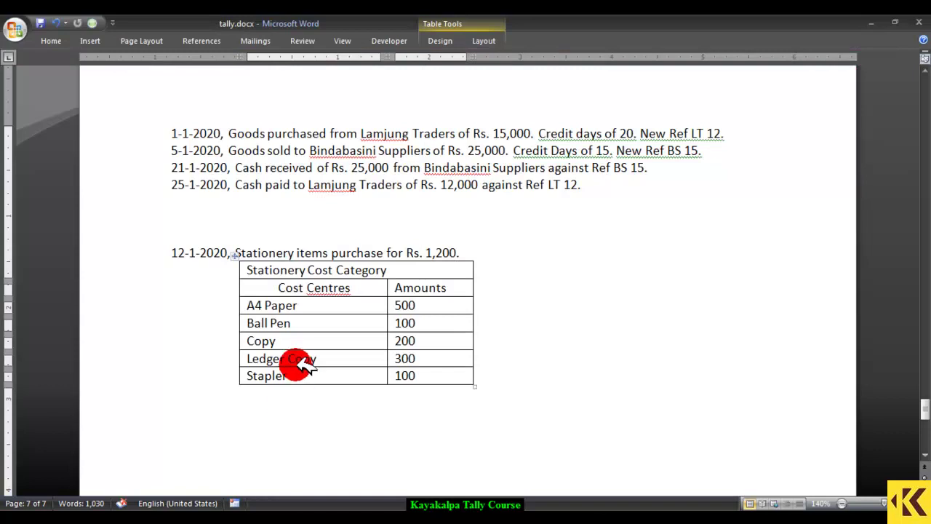
key("alt+Tab")
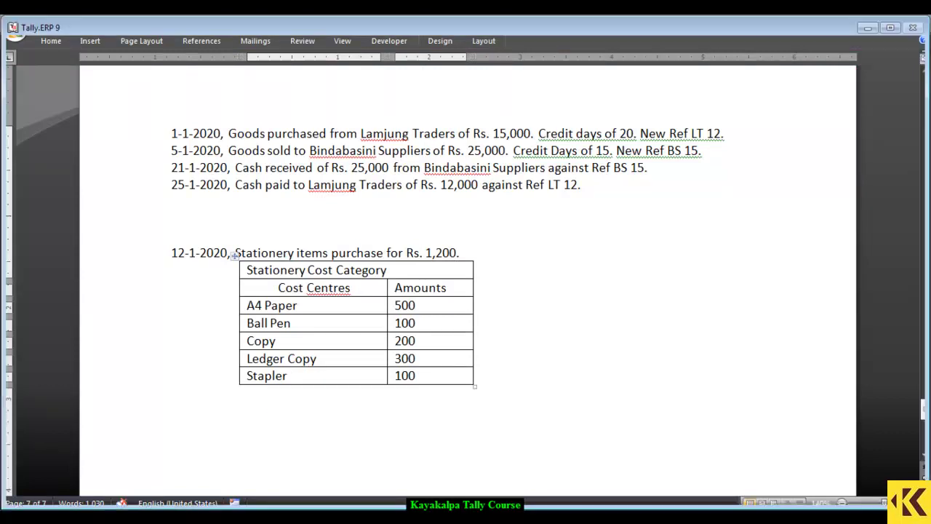
type("St")
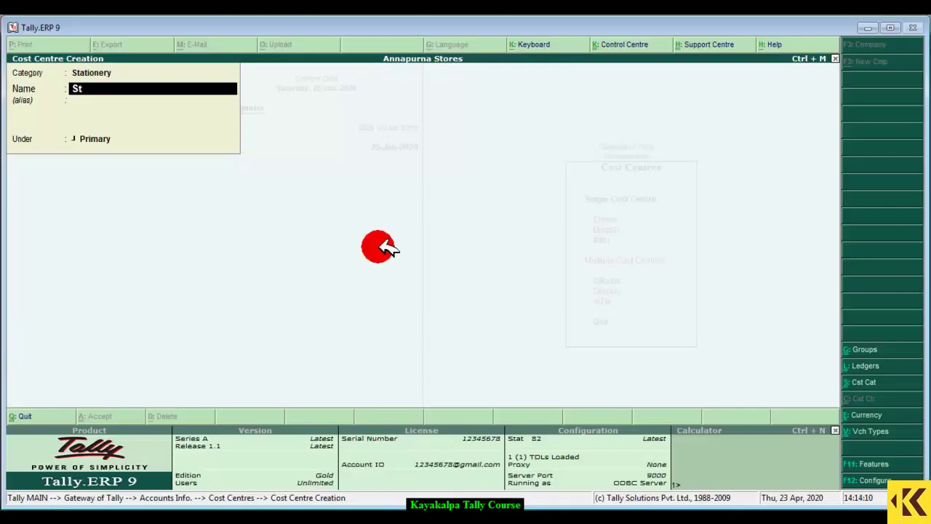
type("apler")
key("Return")
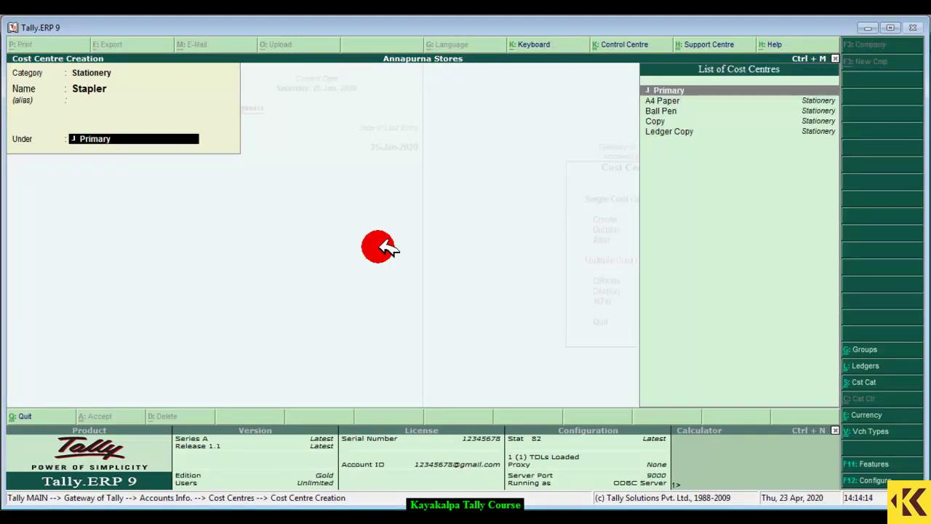
key("Return")
key("y")
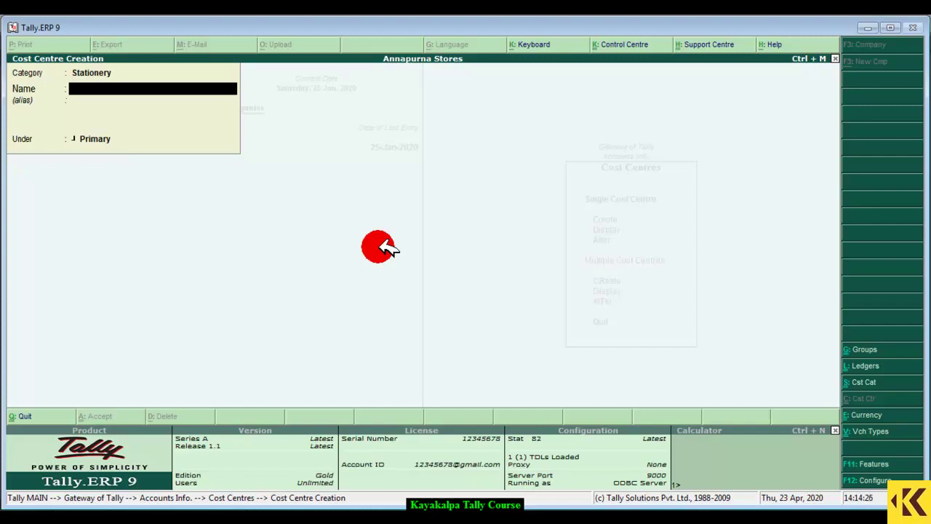
key("Escape")
key("y")
key("Escape")
key("Escape")
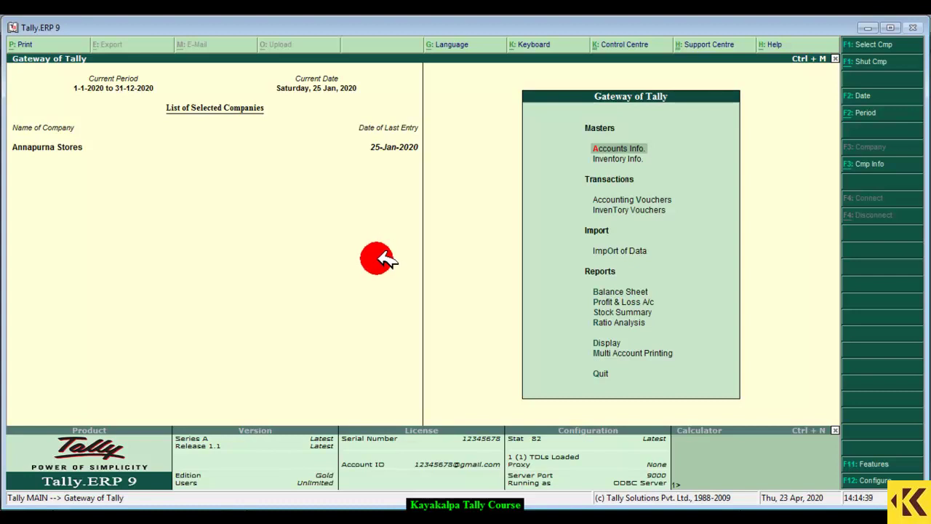
Step: Start a journal voucher and date it 12-Jan-2020, after checking the stationery transaction in the Word document
key("Down")
key("Down")
left_click(693, 199)
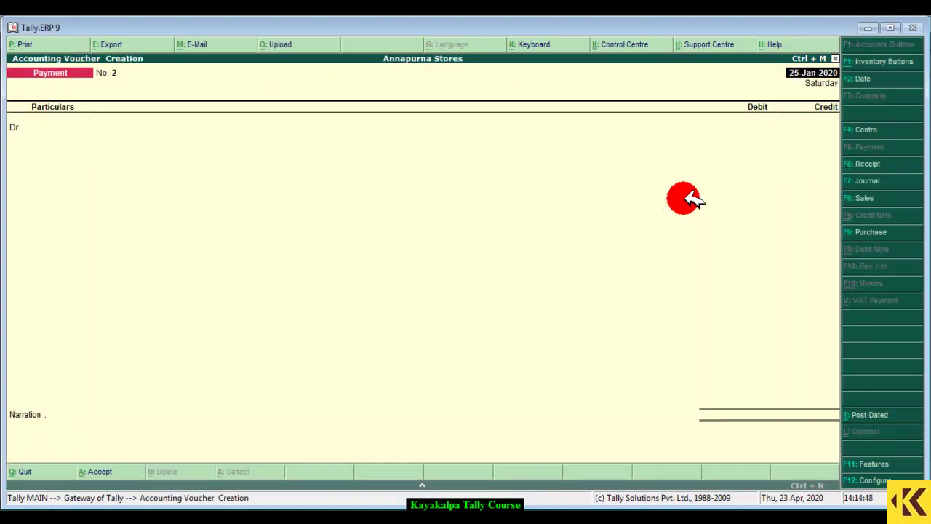
left_click(900, 182)
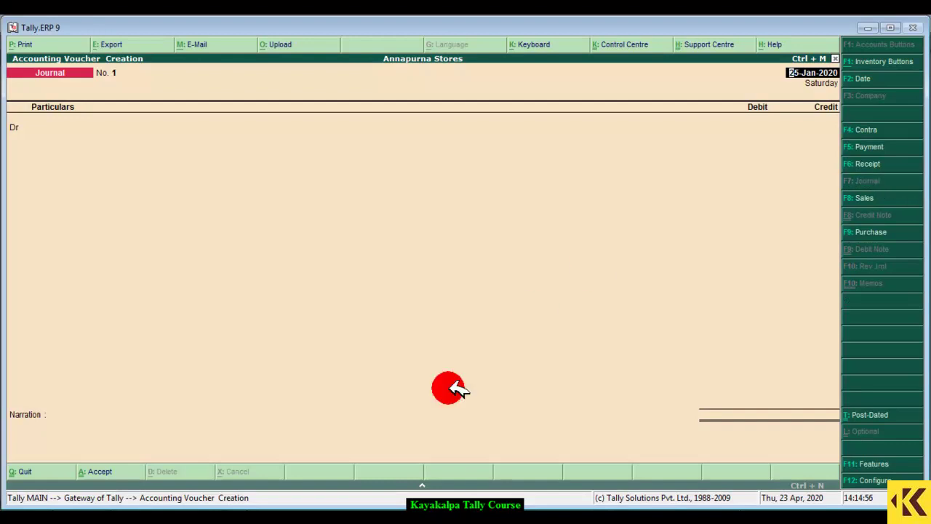
left_click(288, 518)
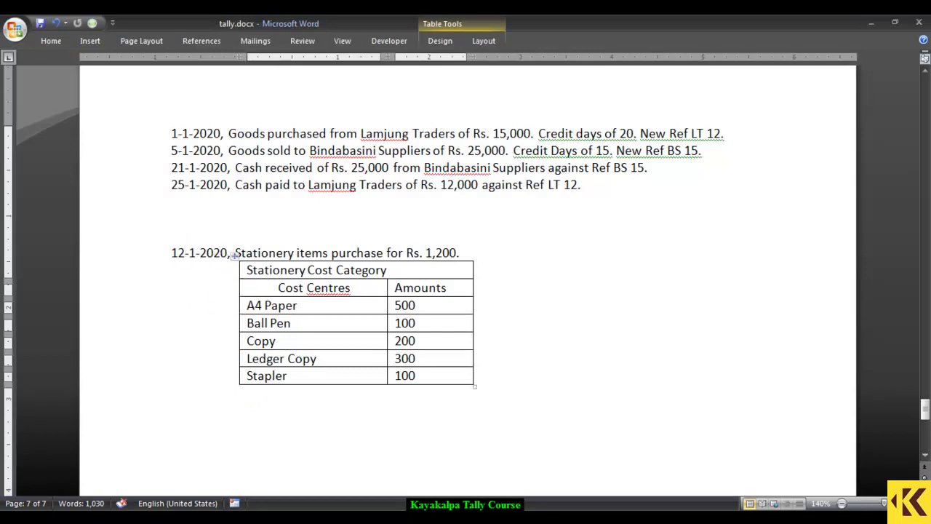
key("alt+Tab")
type("12-4-2020")
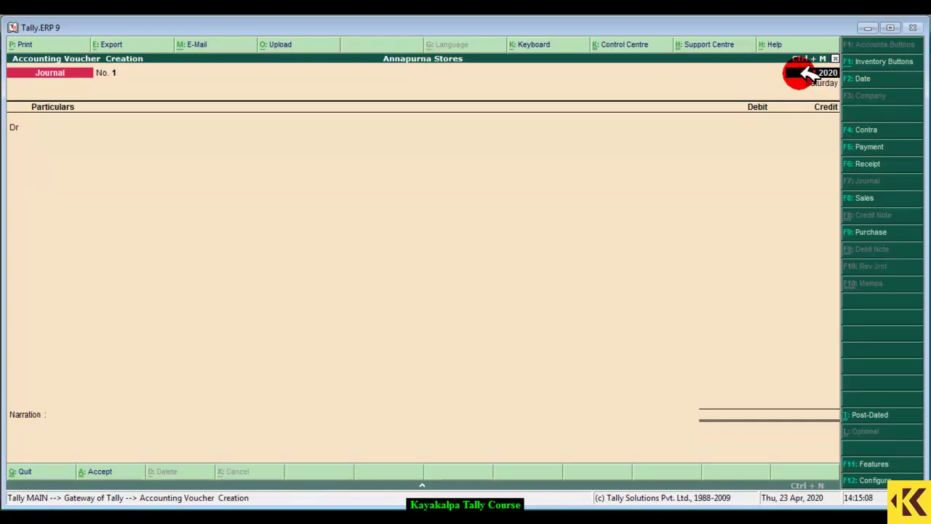
key("Return")
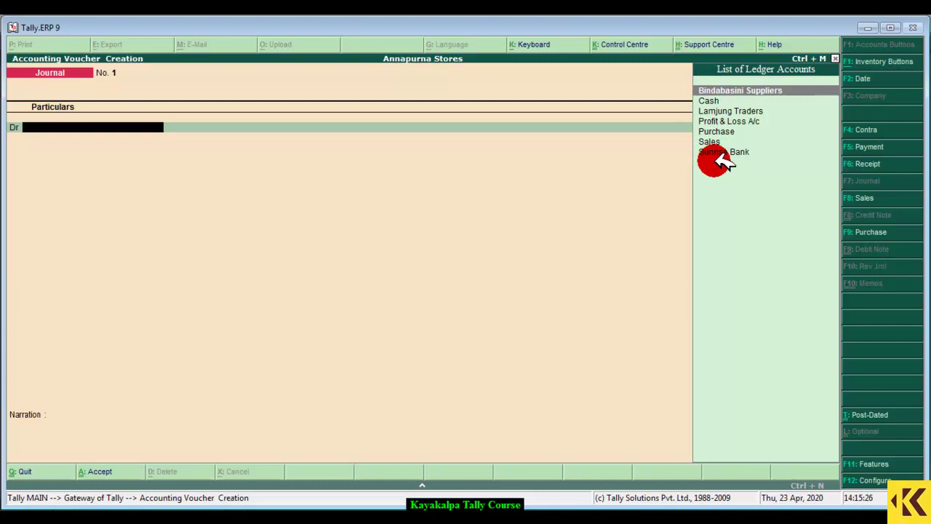
Step: Create a Stationery ledger under Indirect Expenses from the debit line, with inventory values not affected and cost centres applicable, and save it
key("alt+c")
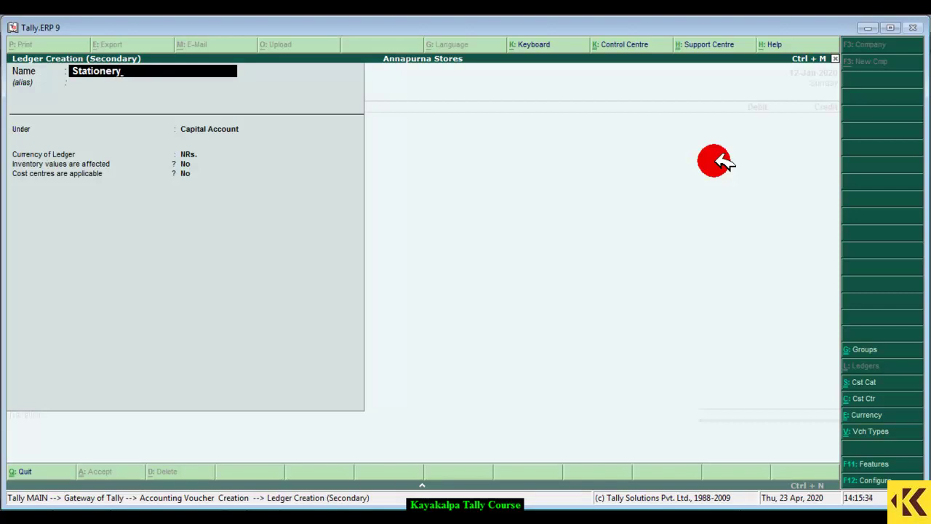
key("Return")
key("Return")
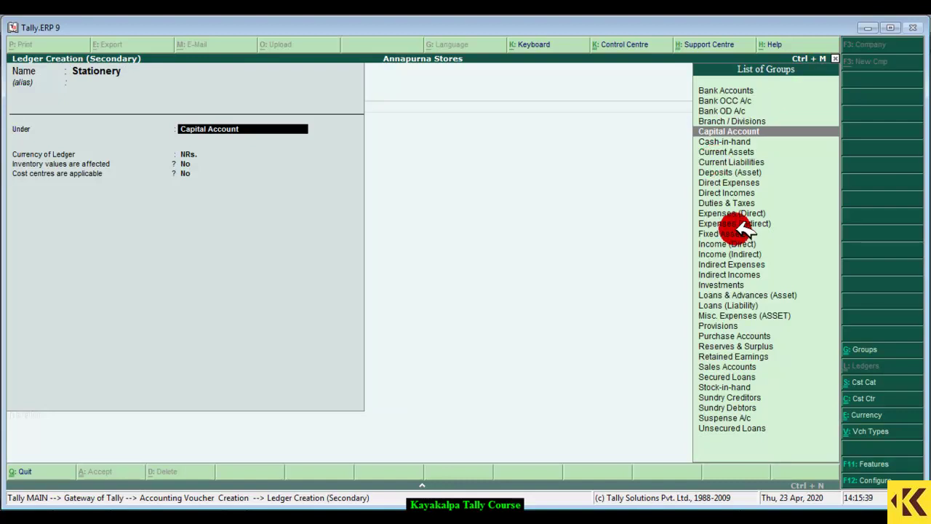
left_click(771, 265)
left_click(774, 266)
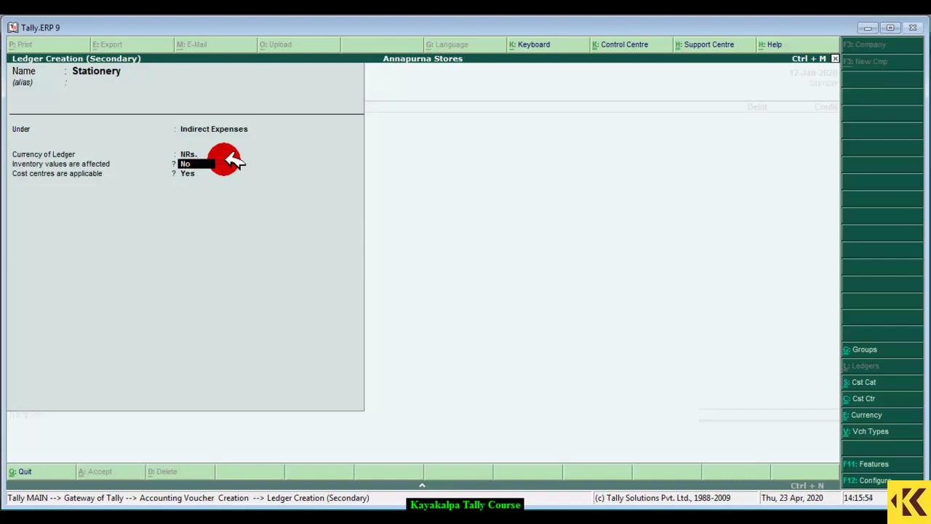
key("Return")
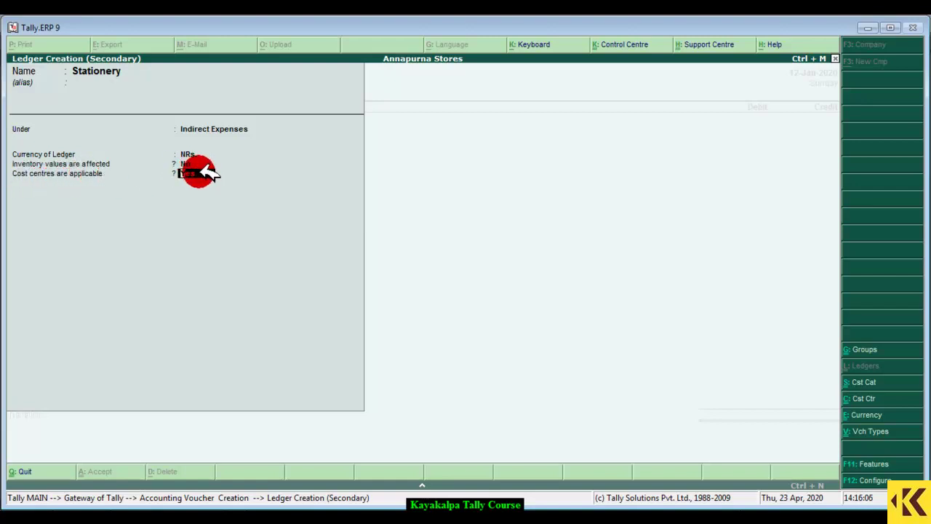
key("Return")
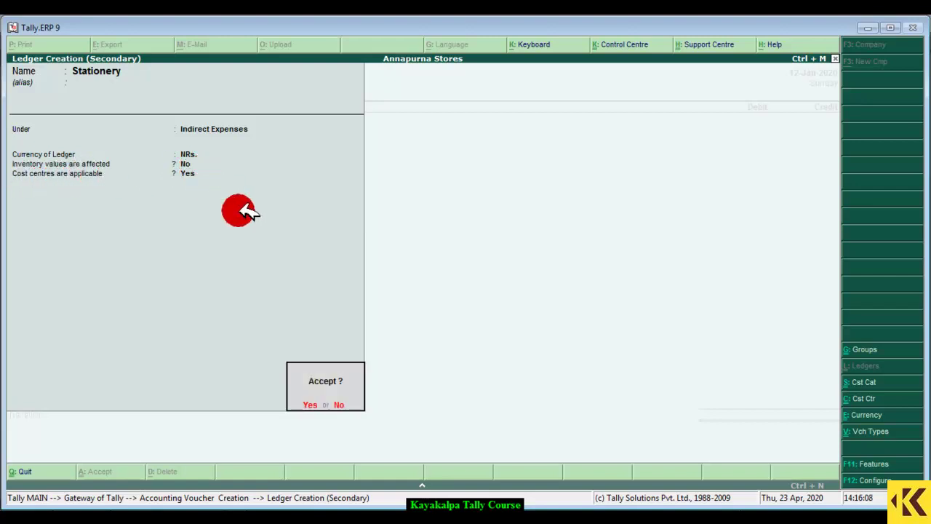
key("Return")
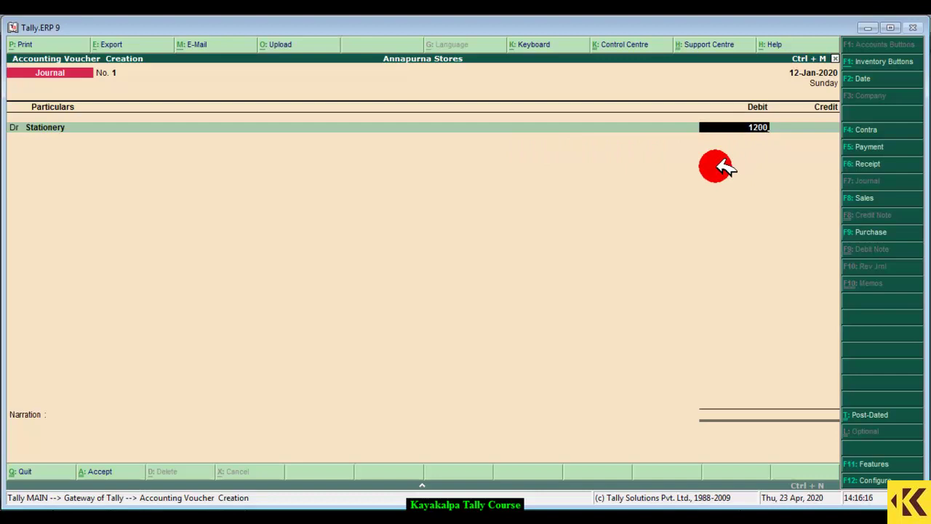
Step: Try to allocate the 1,200 Stationery debit to a cost category, then discard the allocation and the journal voucher
key("Return")
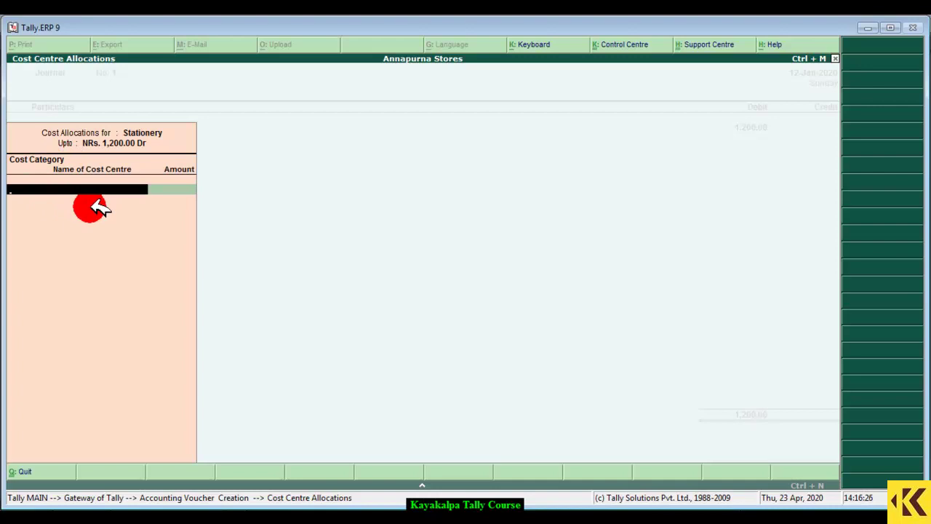
key("space")
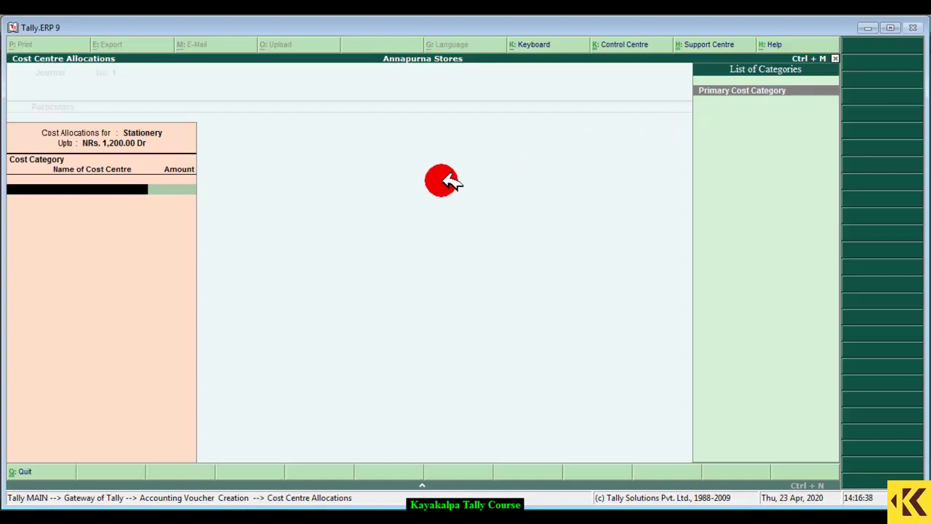
key("Escape")
key("y")
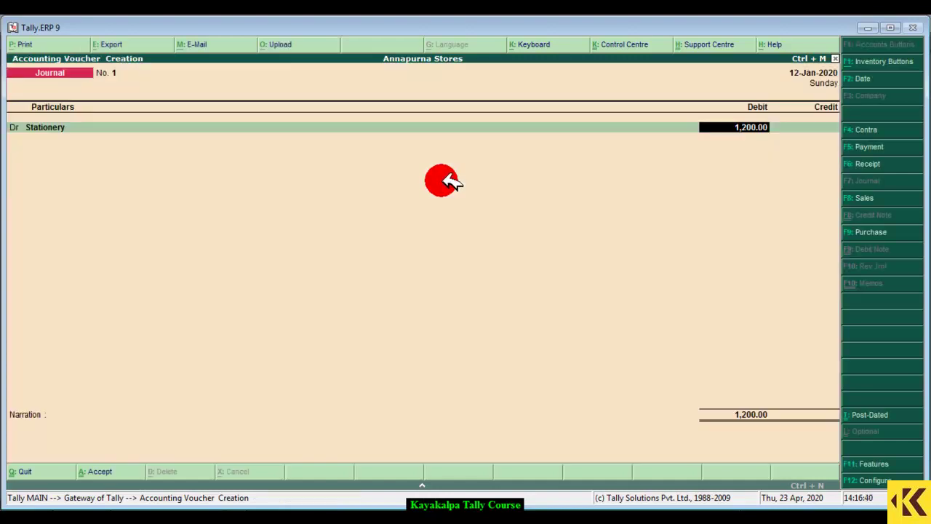
key("Escape")
key("y")
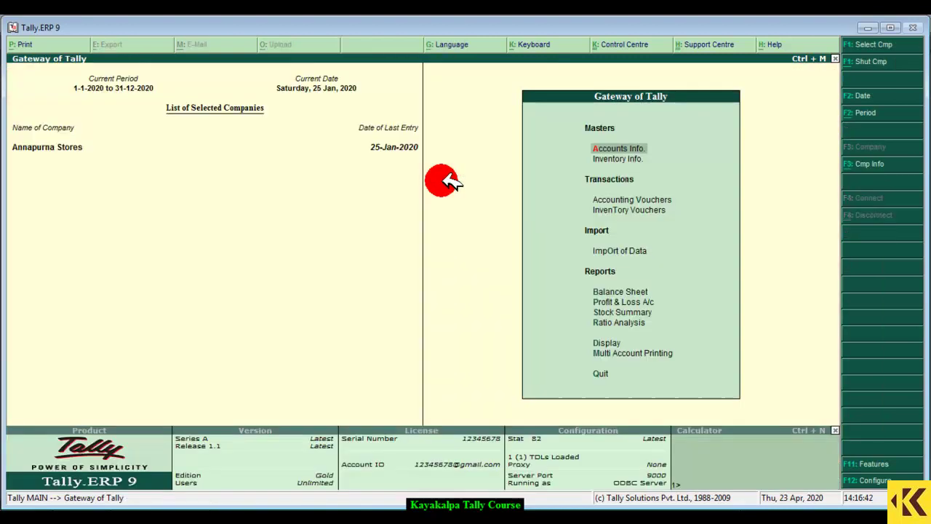
Step: Open the existing Stationery cost category for alteration from the accounts masters
key("Return")
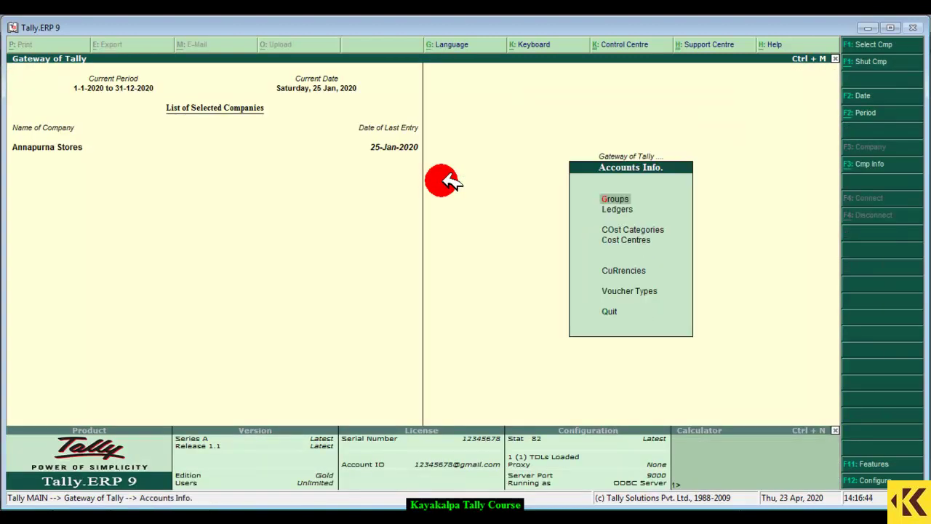
key("Down")
key("Down")
key("Return")
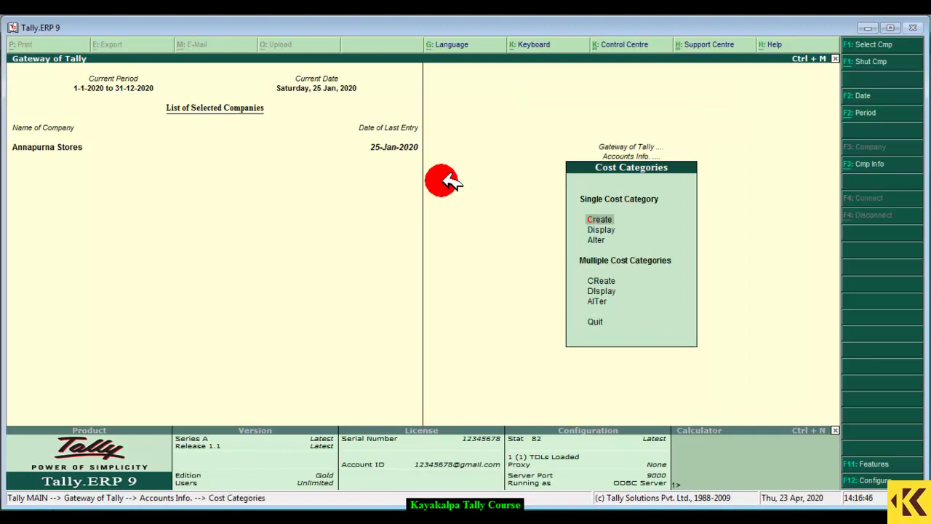
key("Down")
key("Down")
key("Return")
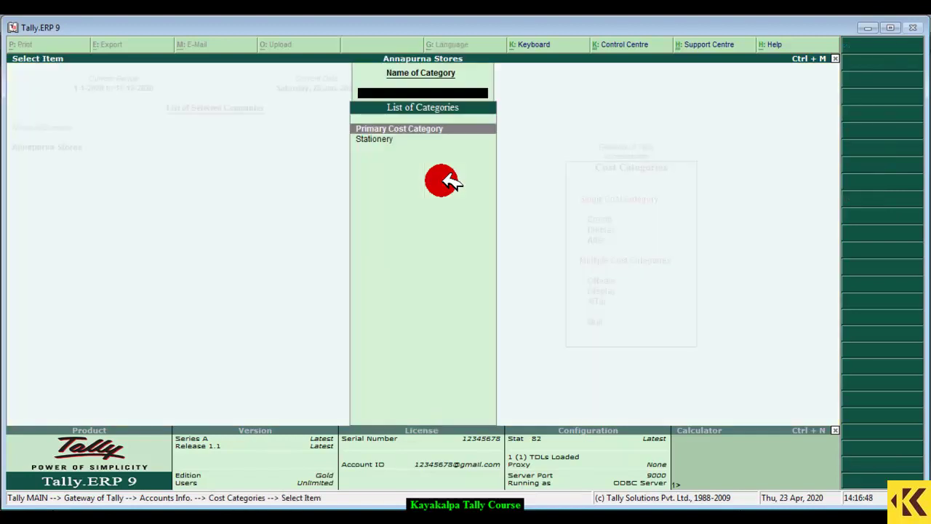
key("Down")
key("Return")
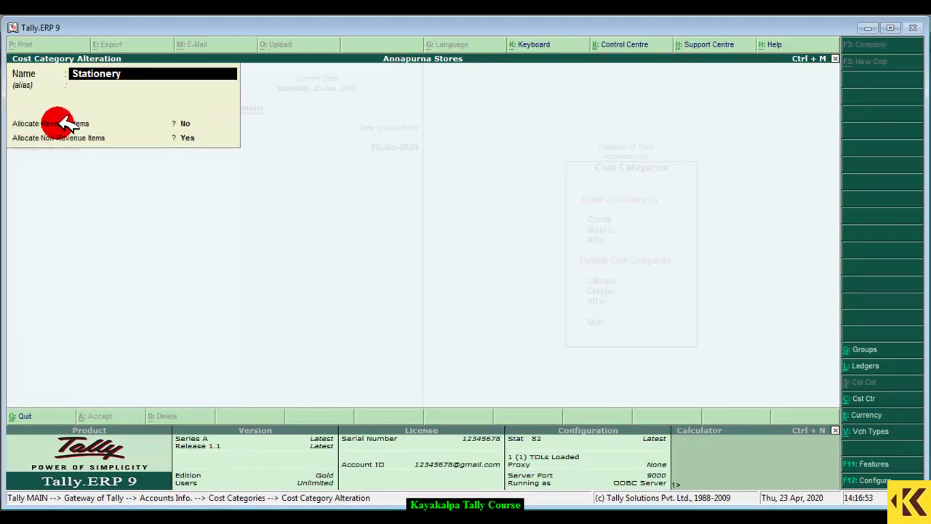
Step: Set Allocate Revenue Items to Yes and Allocate Non-Revenue Items to No, save the category, and return to the Gateway of Tally
left_click(188, 123)
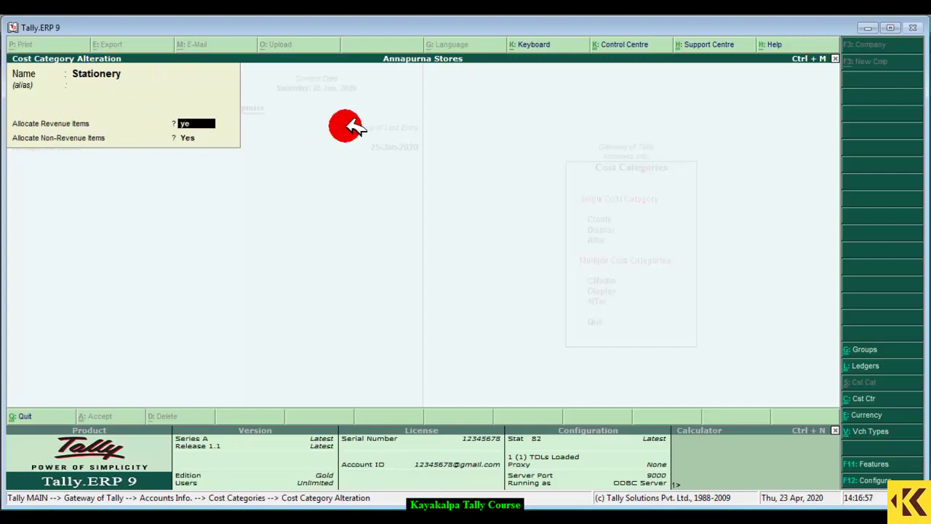
key("Return")
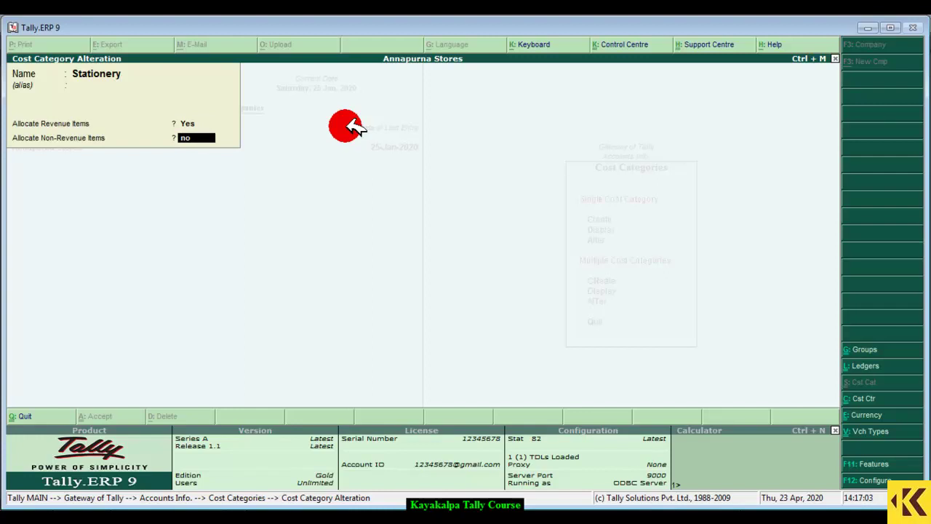
key("Return")
key("Return")
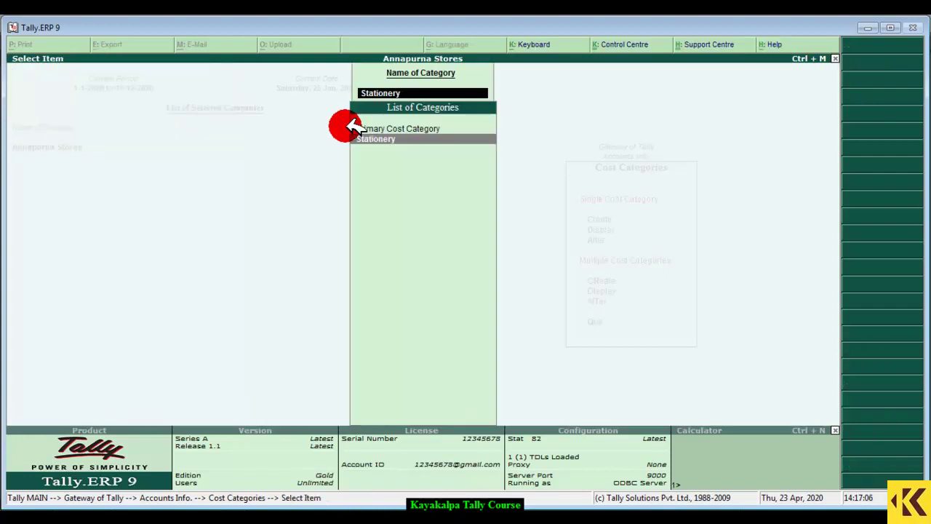
key("Escape")
key("Escape")
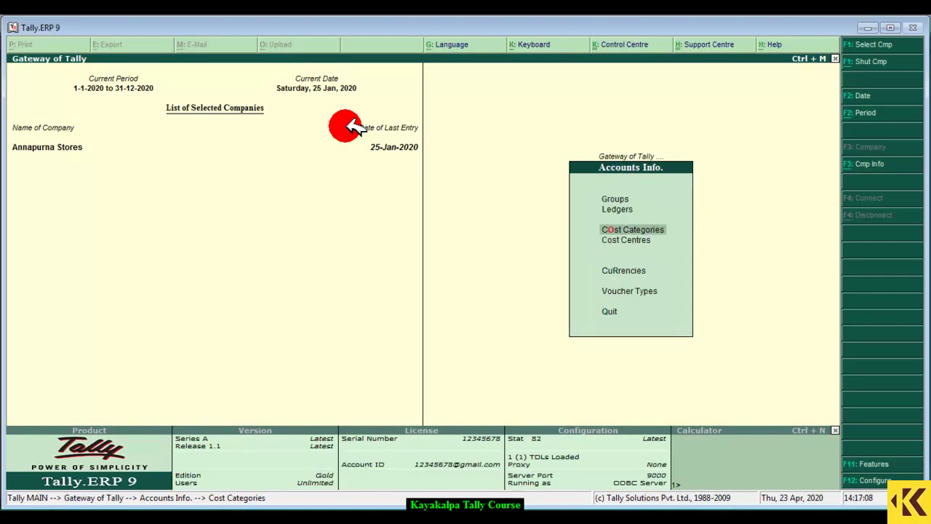
key("Escape")
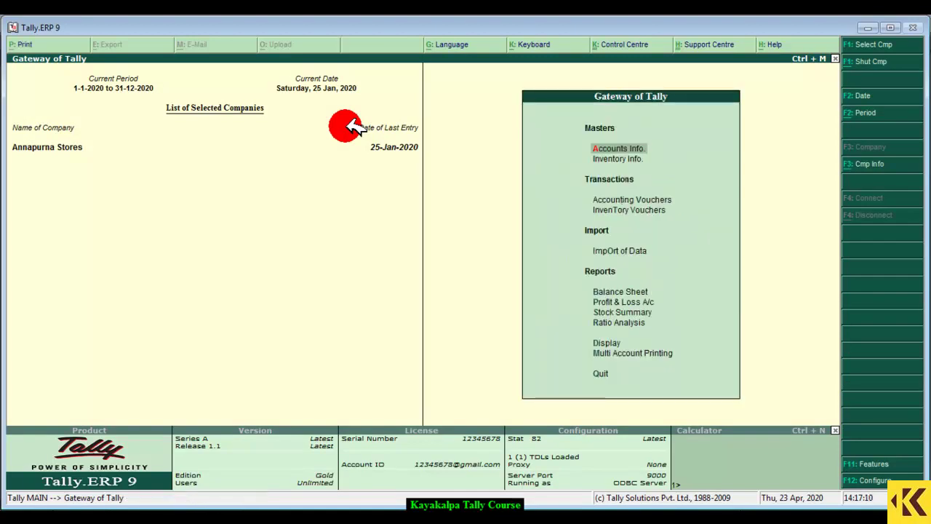
Step: Start a new journal voucher and date it 12-1-2020
key("Down")
key("Down")
key("Return")
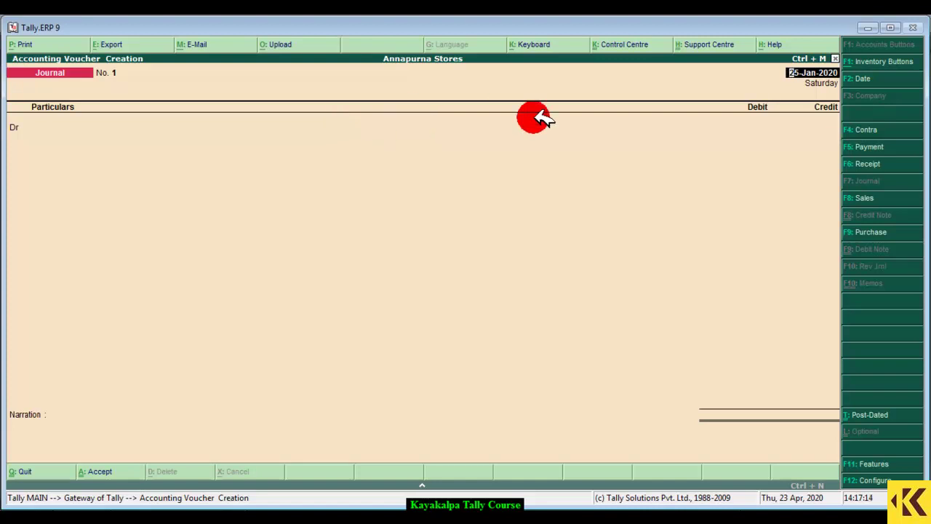
type("12 1 2020")
key("Return")
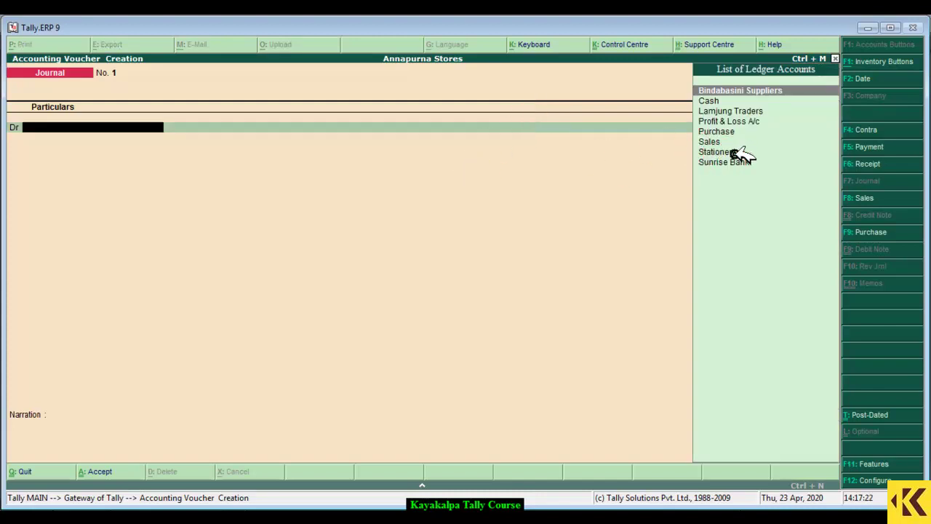
Step: Debit the Stationery ledger with 1200 in the journal voucher
left_click(774, 152)
left_click(775, 150)
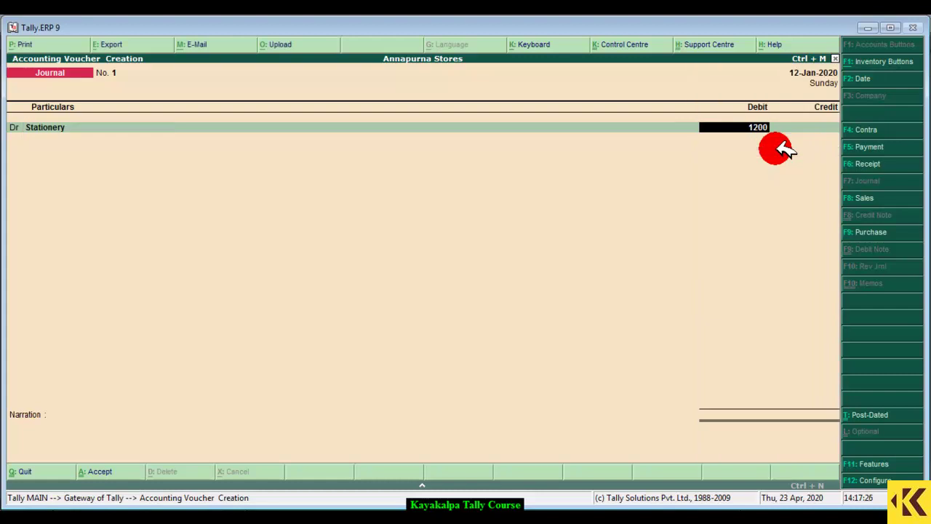
type("1200")
key("Return")
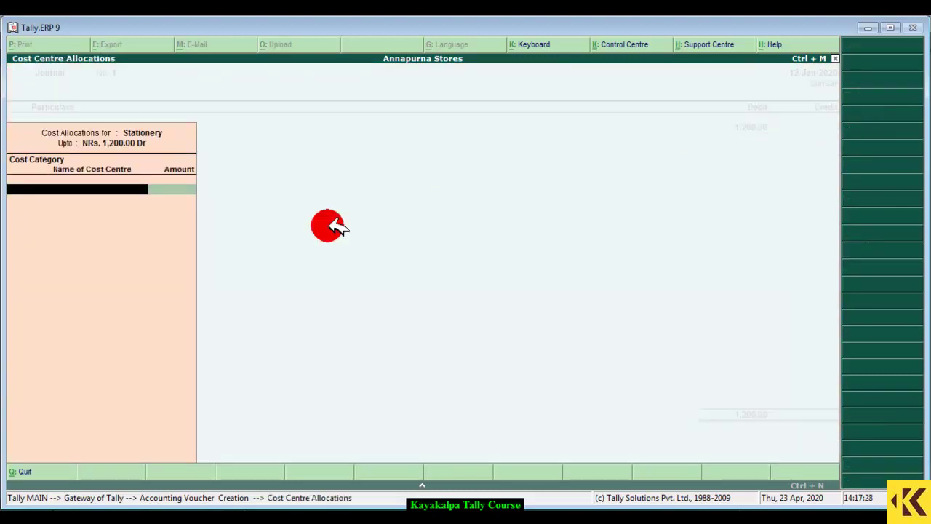
Step: Choose the Stationery cost category for the allocation and assign 500 to the A4 Paper cost centre
left_click(126, 189)
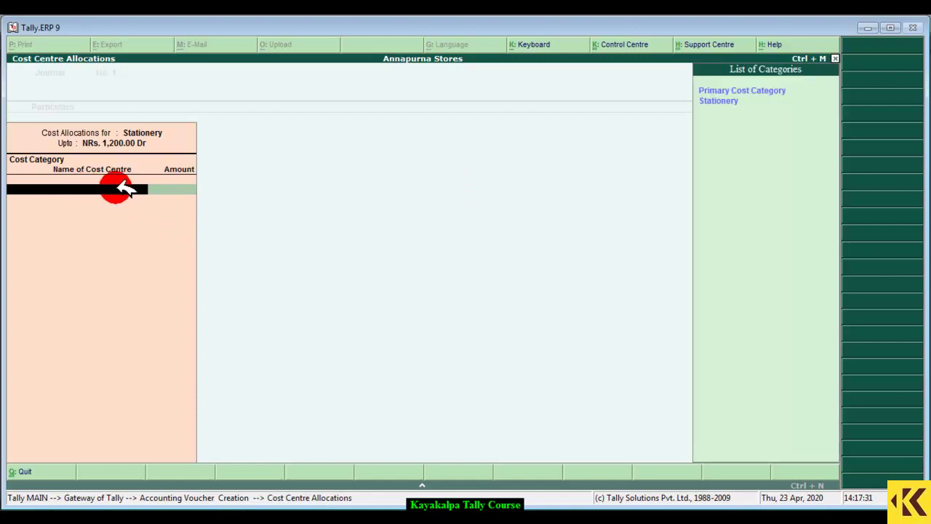
left_click(727, 100)
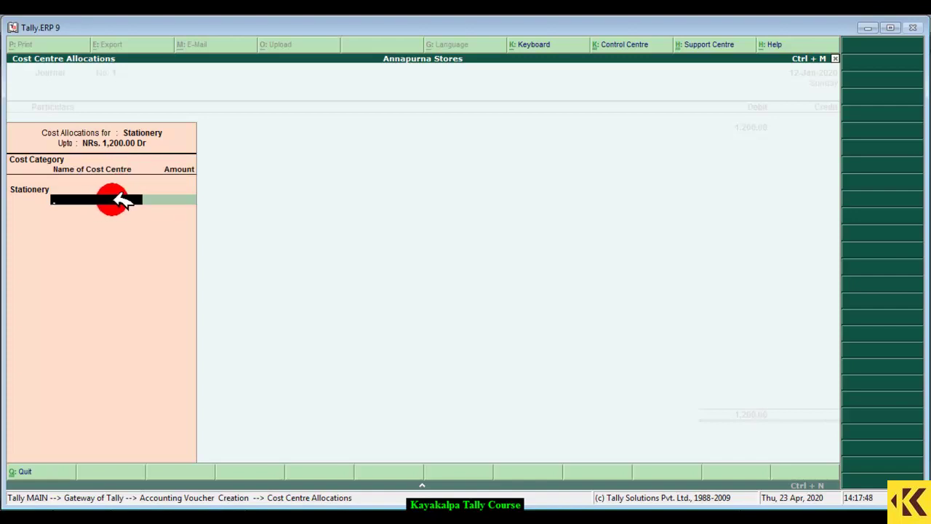
left_click(123, 202)
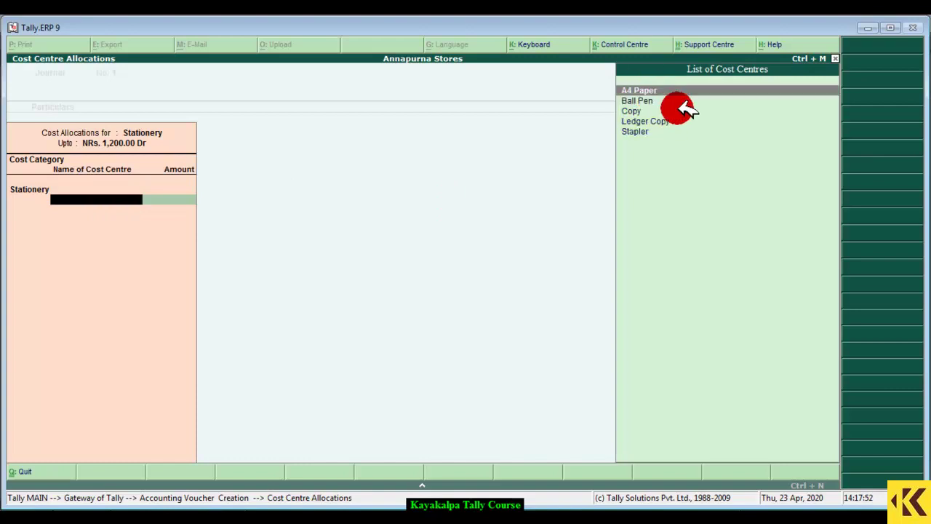
key("Return")
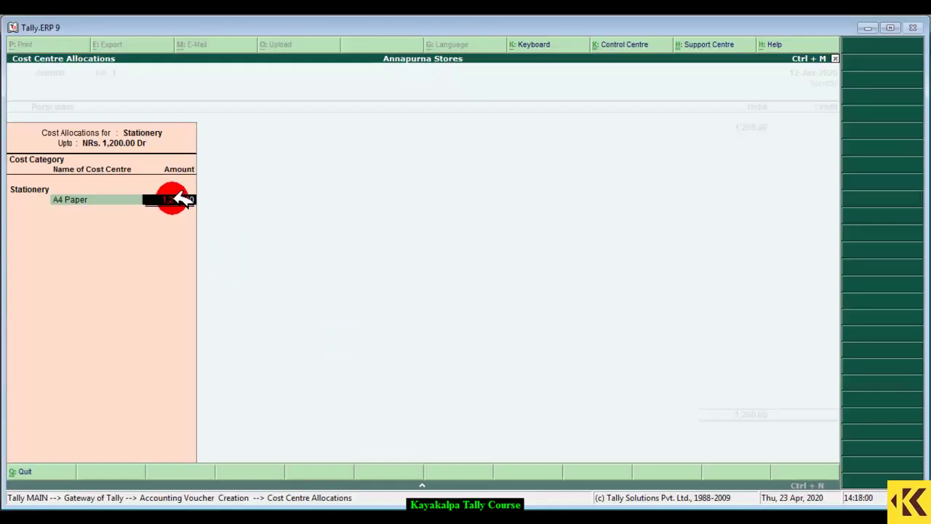
type("500")
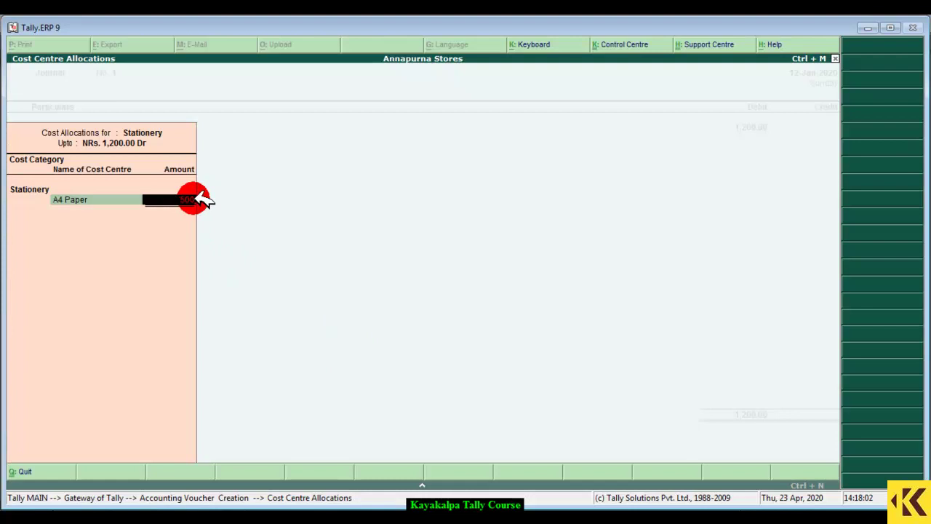
key("Return")
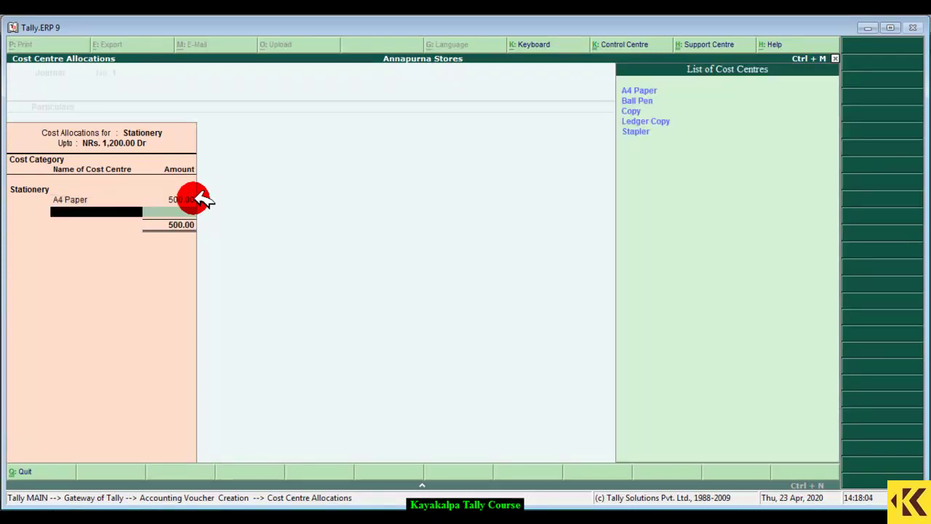
Step: Allocate 100 to the Ball Pen cost centre, checking its amount in the Word document
left_click(664, 98)
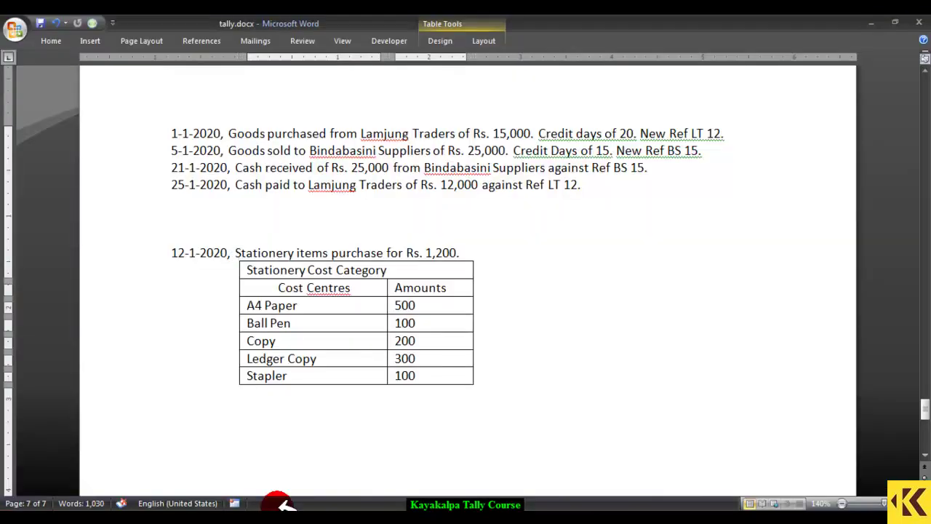
left_click(415, 319)
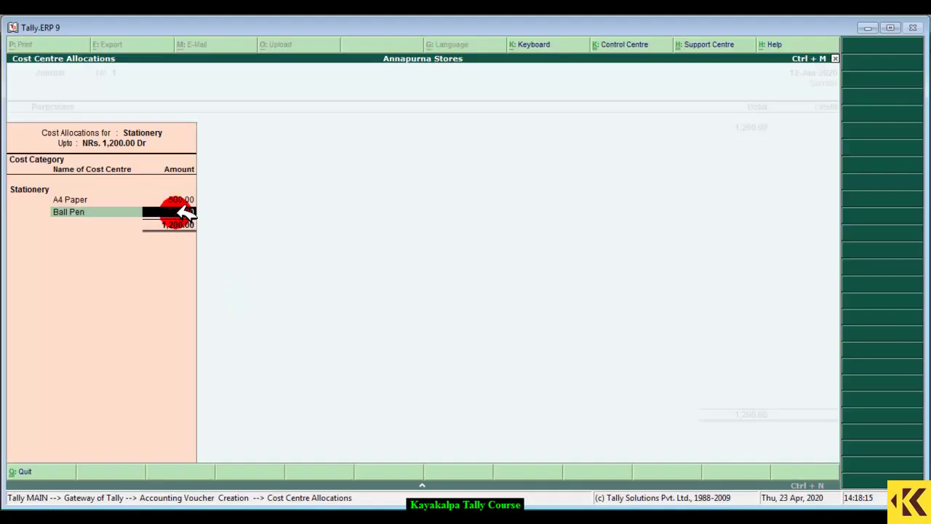
type("100")
key("Return")
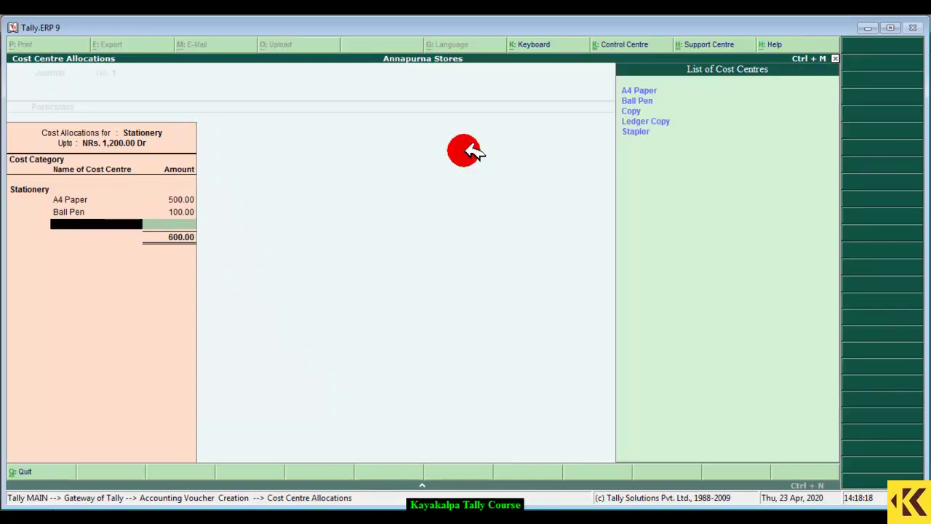
Step: Add the Copy cost centre, check its amount in the Word document, and allocate 200 to it in Tally.ERP 9
left_click(643, 109)
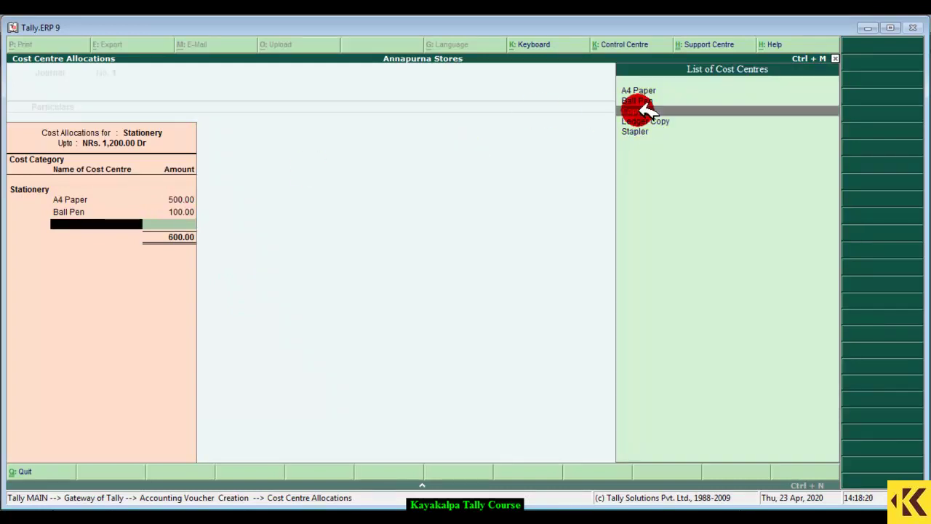
left_click(651, 109)
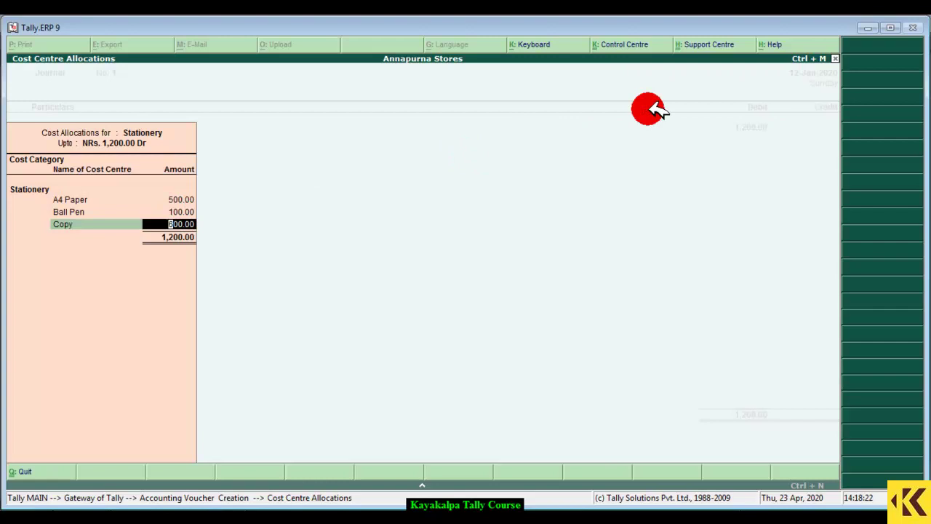
key("alt+Tab")
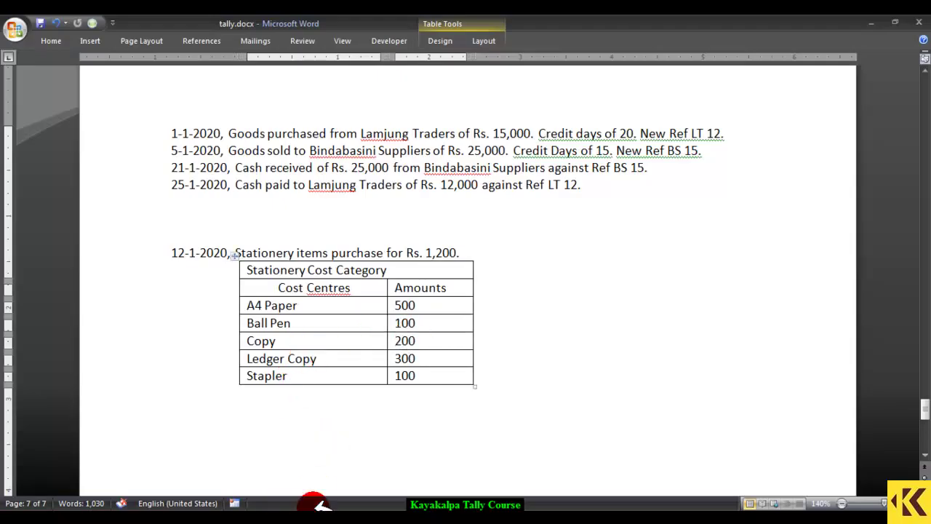
key("alt+Tab")
type("2")
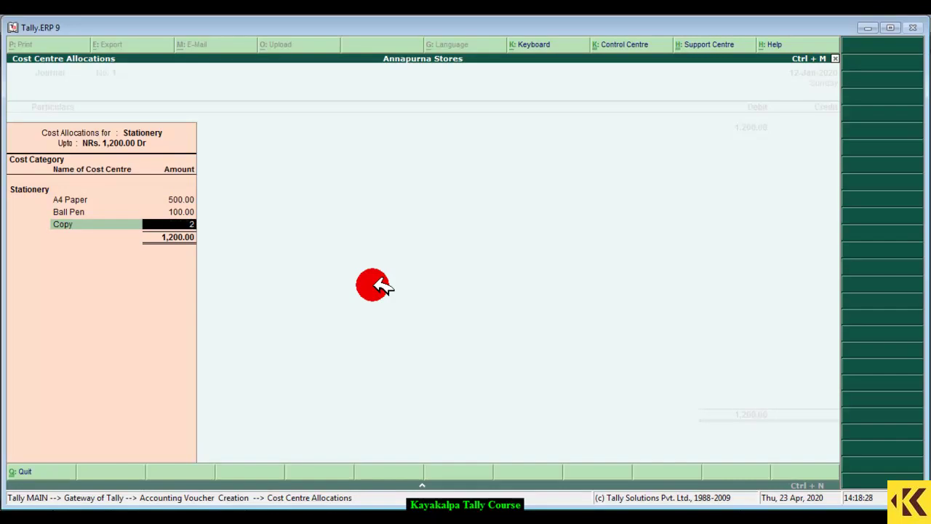
type("00")
key("Return")
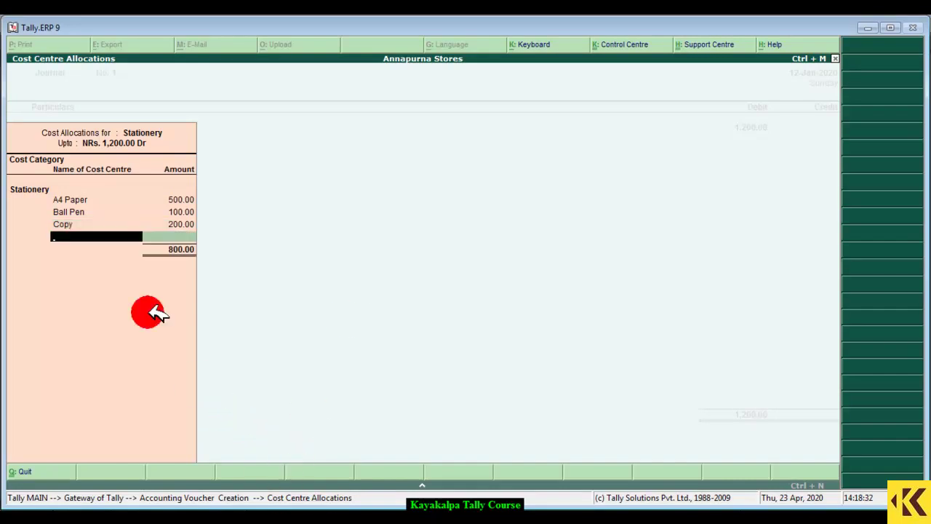
Step: Add the Ledger Copy cost centre, check its amount in the Word document, and allocate 300 to it in Tally.ERP 9
left_click(102, 237)
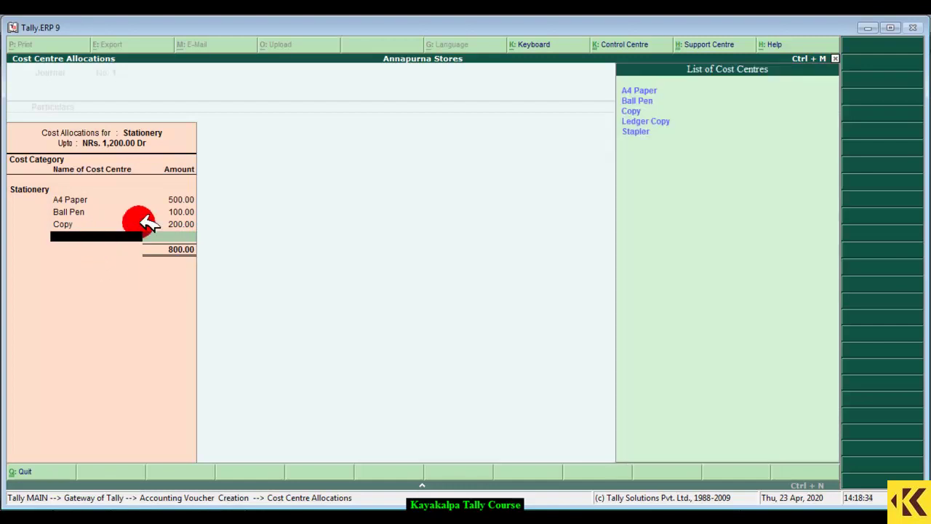
left_click(679, 118)
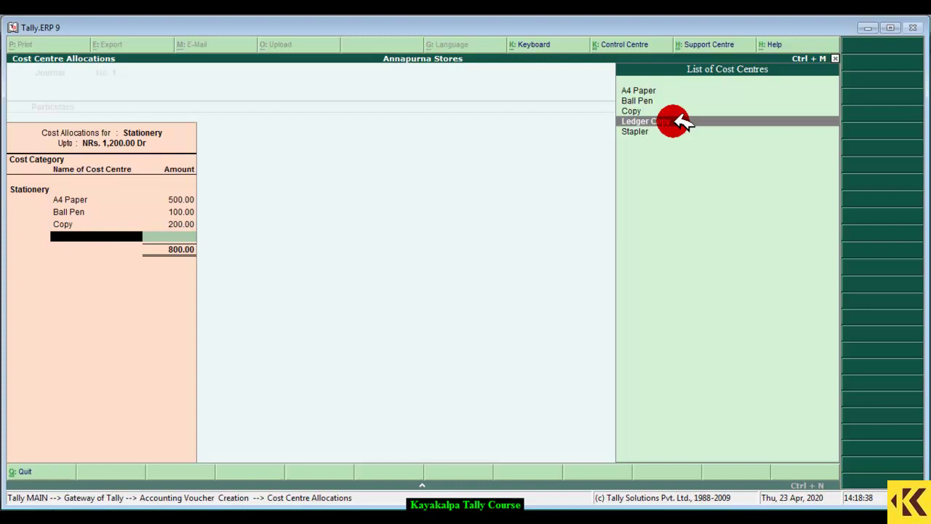
left_click(679, 119)
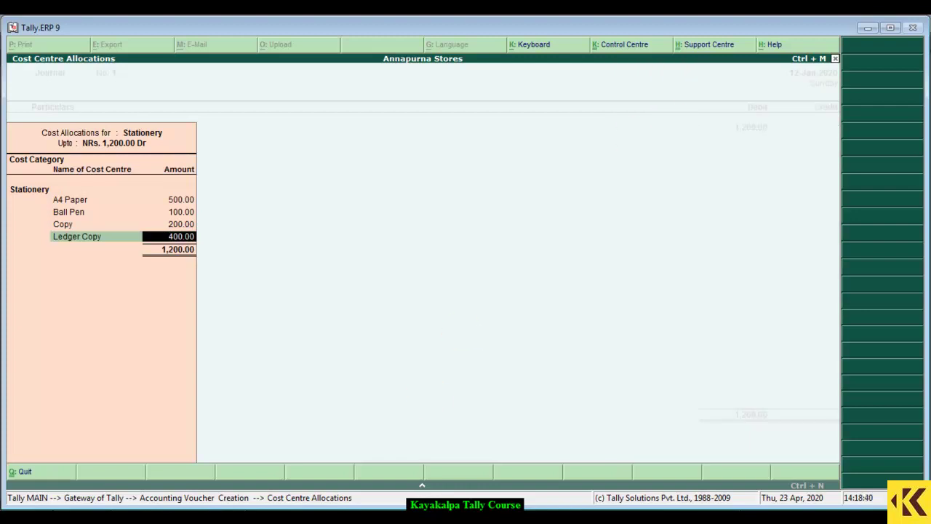
left_click(269, 493)
left_click(360, 357)
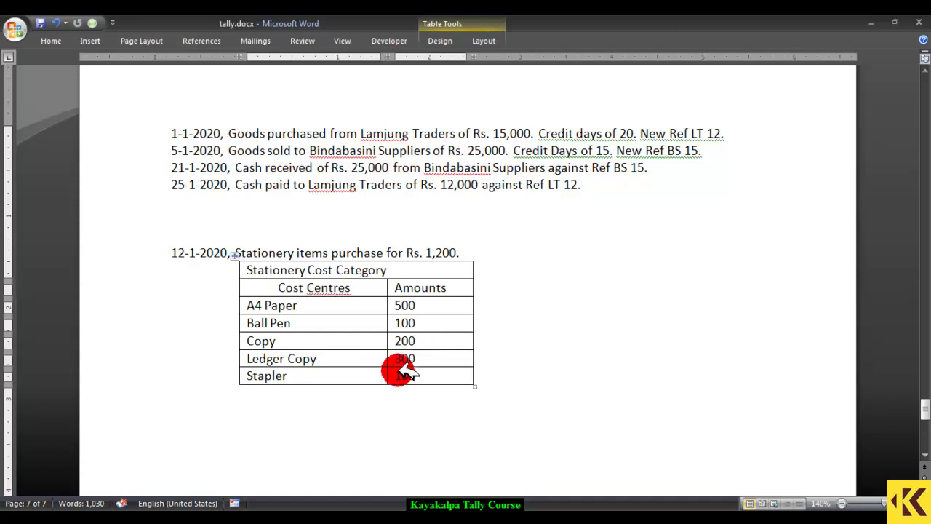
key("alt+Tab")
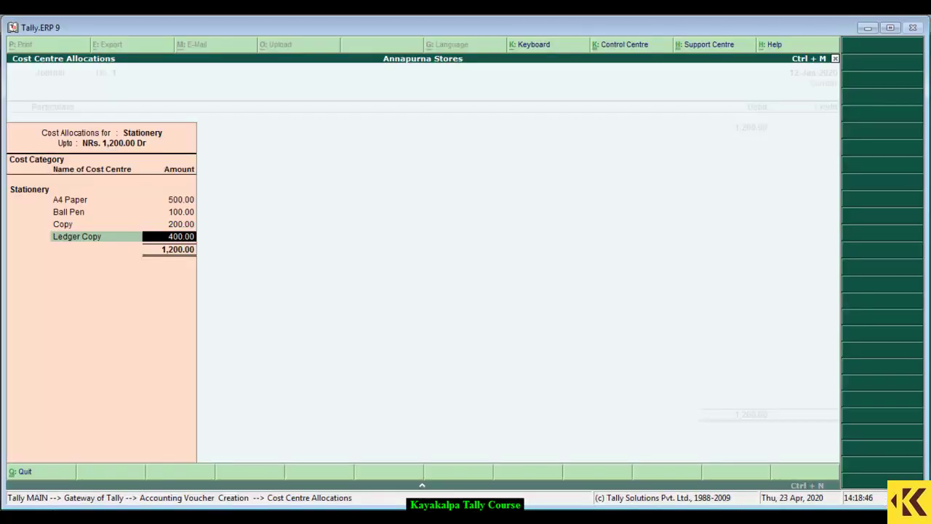
type("300")
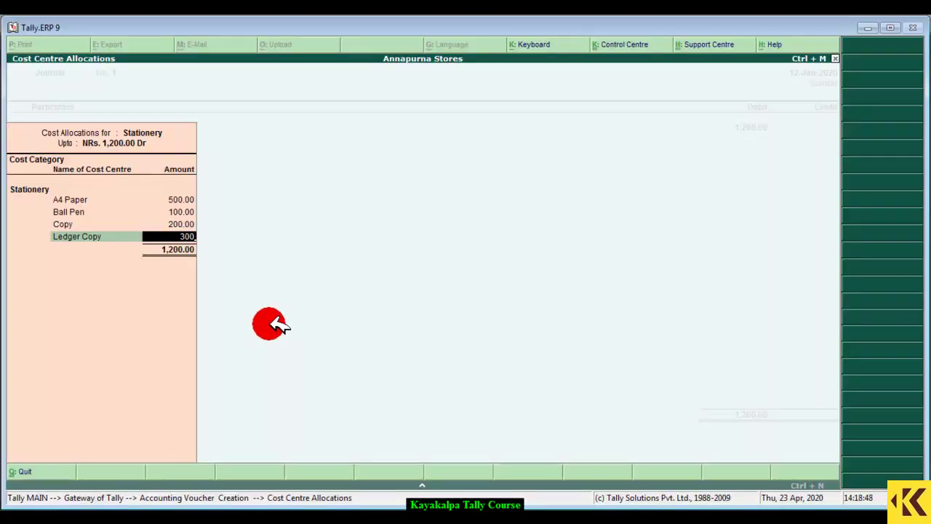
key("Return")
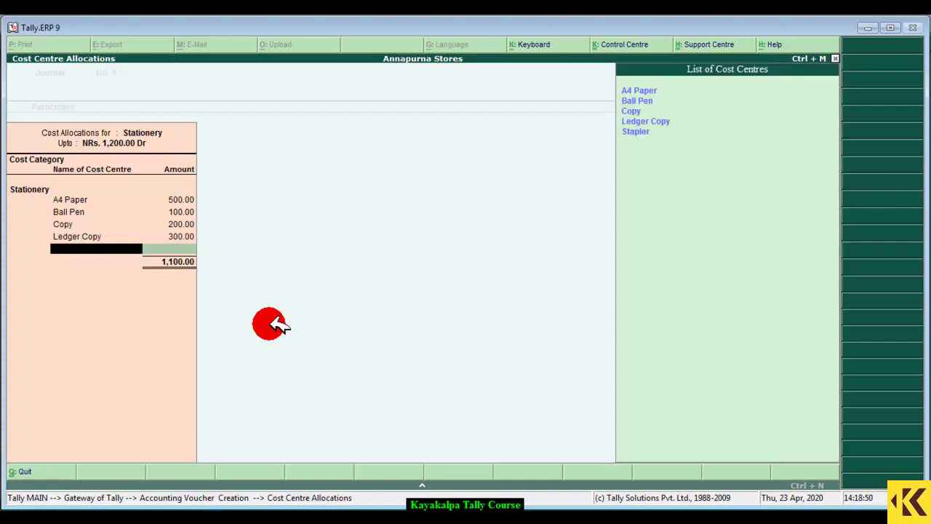
Step: Allocate the remaining 100 to the Stapler cost centre, check it against the Word document, and complete the cost allocation in Tally.ERP 9
double_click(655, 133)
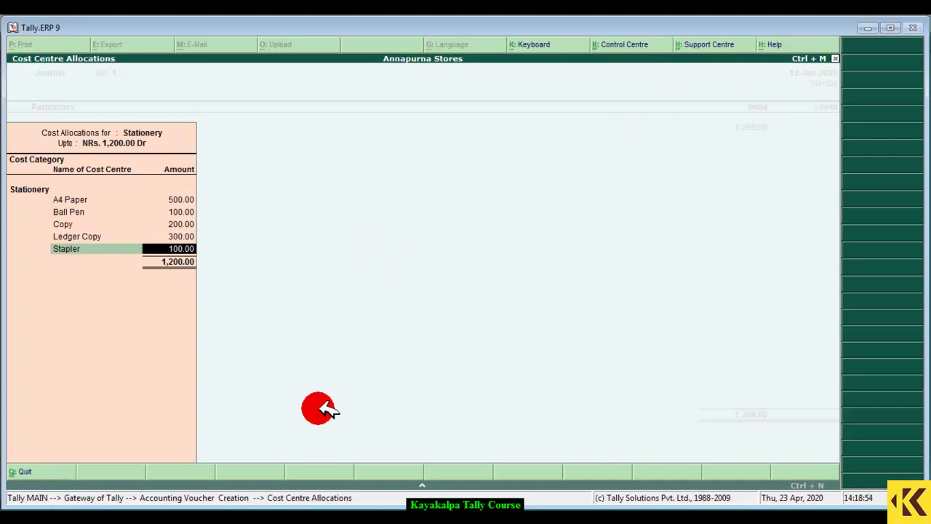
left_click(302, 520)
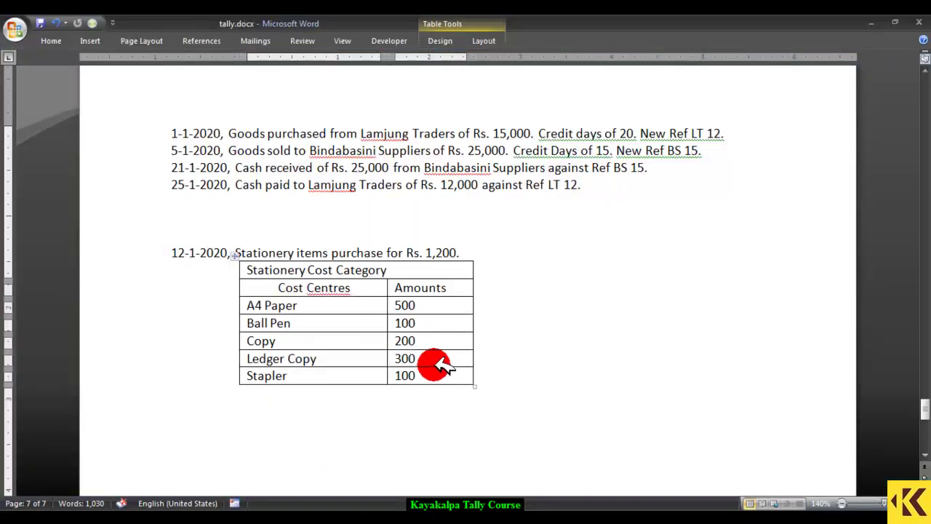
left_click(306, 520)
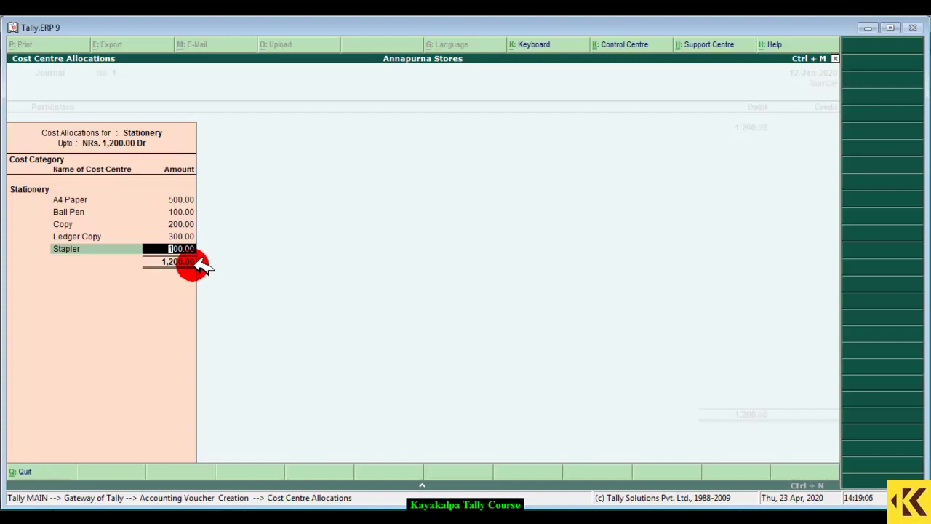
key("Return")
key("Return")
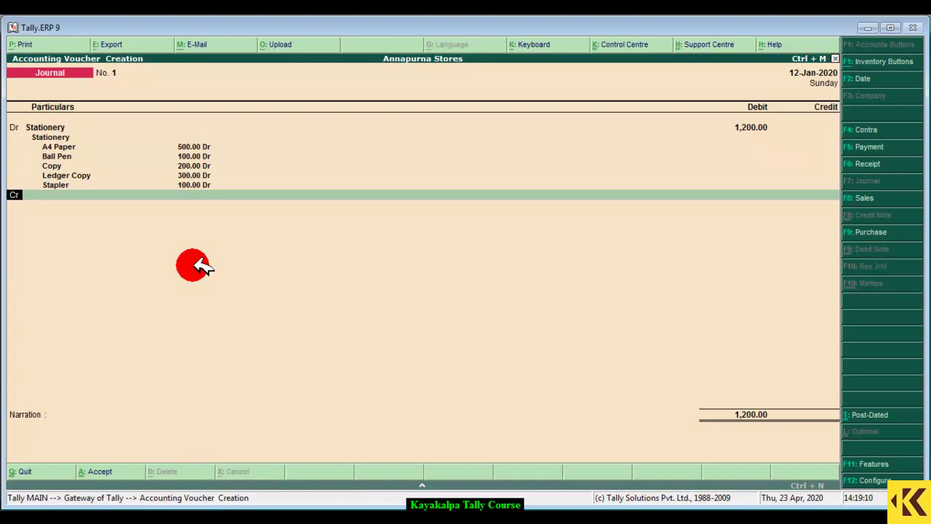
Step: Credit the Cash ledger with 1,200 in the journal voucher
key("Return")
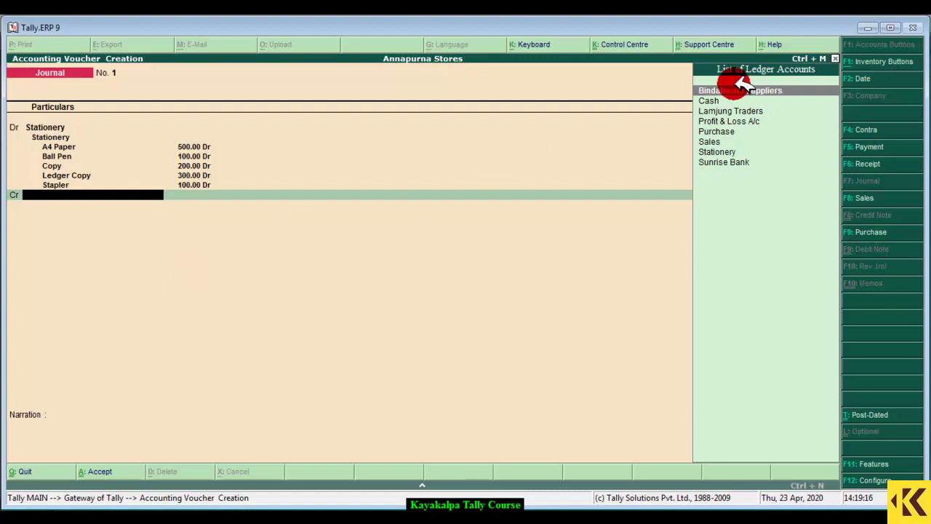
left_click(724, 99)
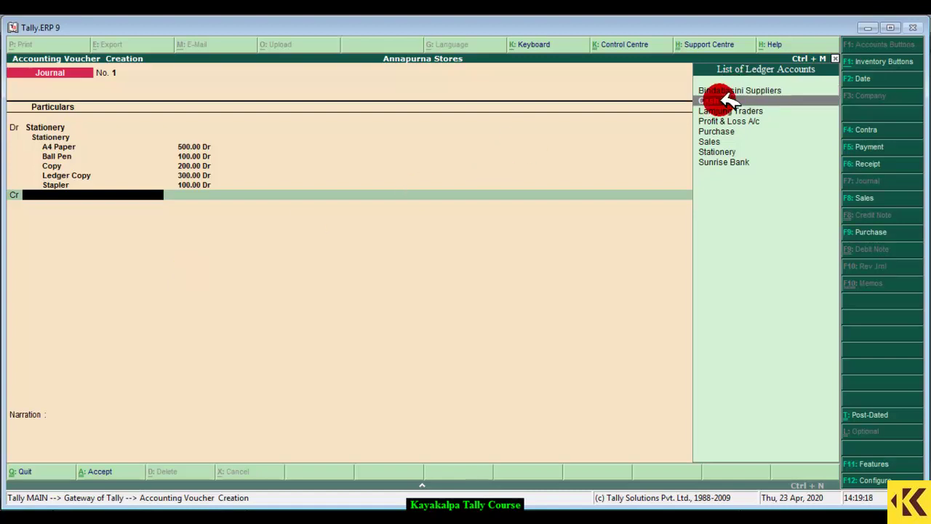
left_click(724, 99)
key("Return")
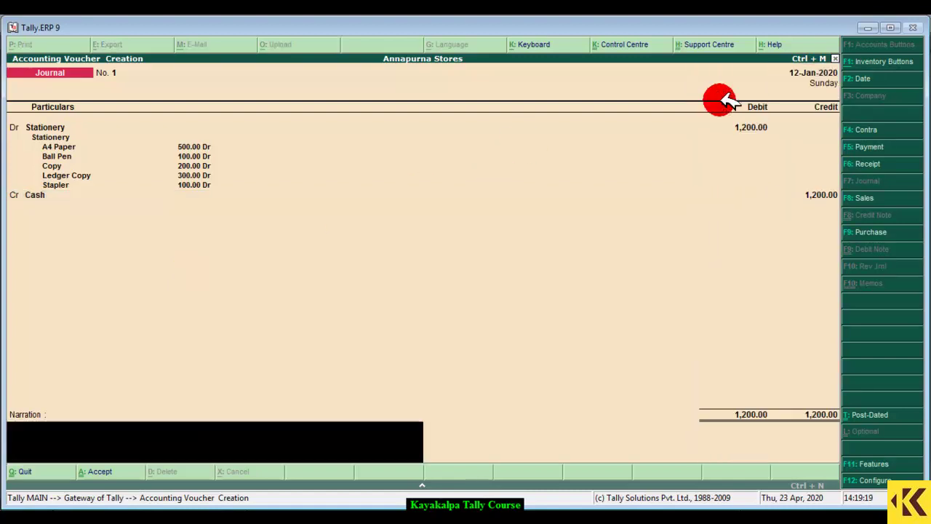
Step: Enter the narration "Being stationery items purchased on cash." and save the journal voucher
type("Being station")
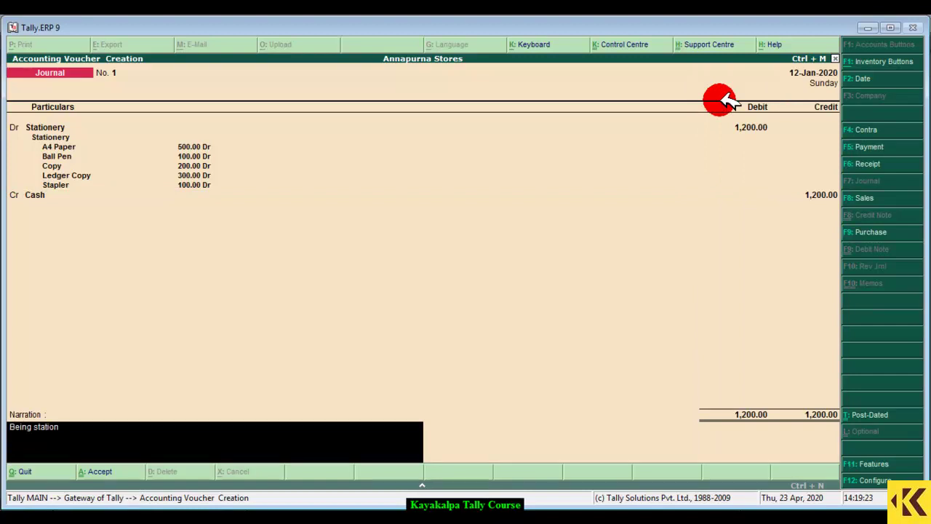
type("ery items purchased on cash.")
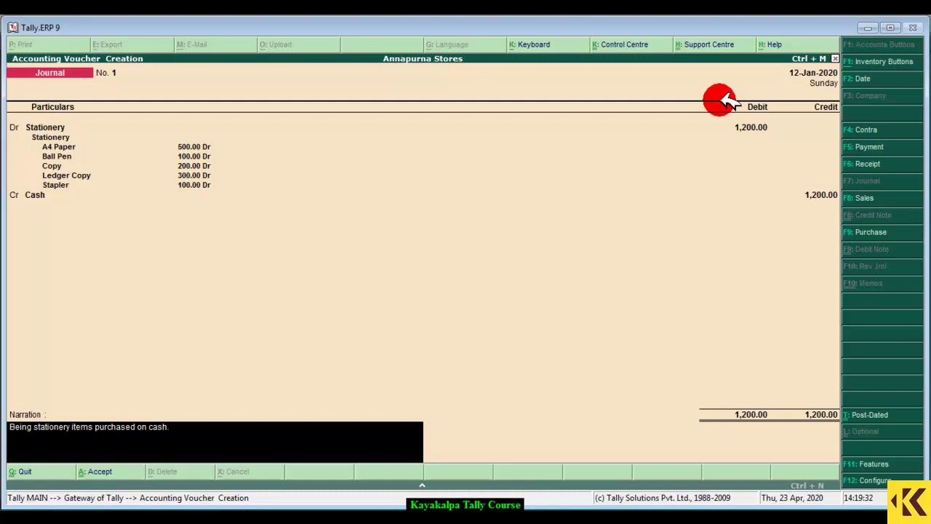
key("Return")
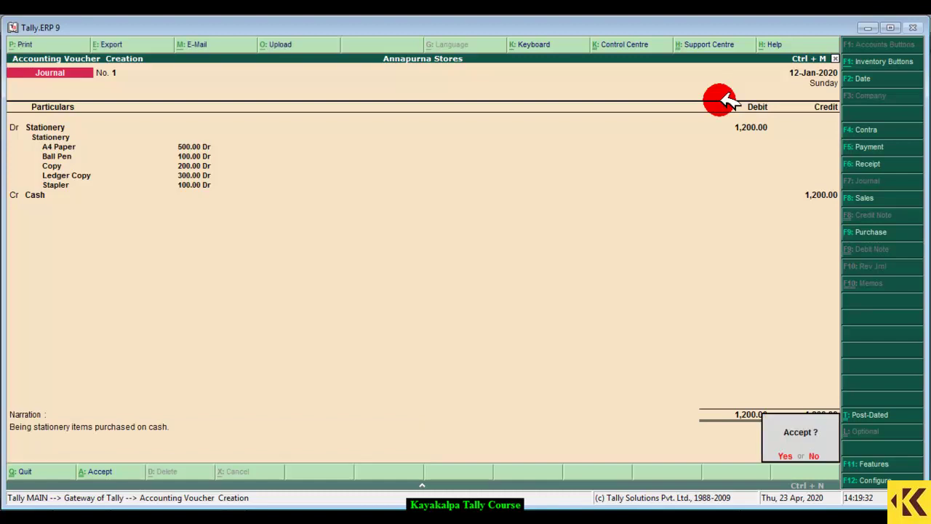
key("Return")
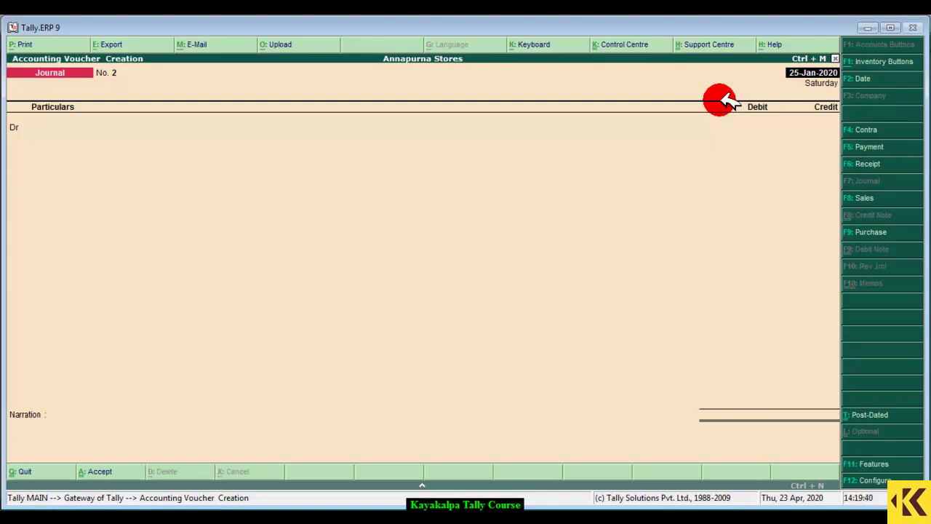
Step: Leave journal voucher entry and open the Display Menu of reports from the Gateway of Tally
key("Escape")
key("Return")
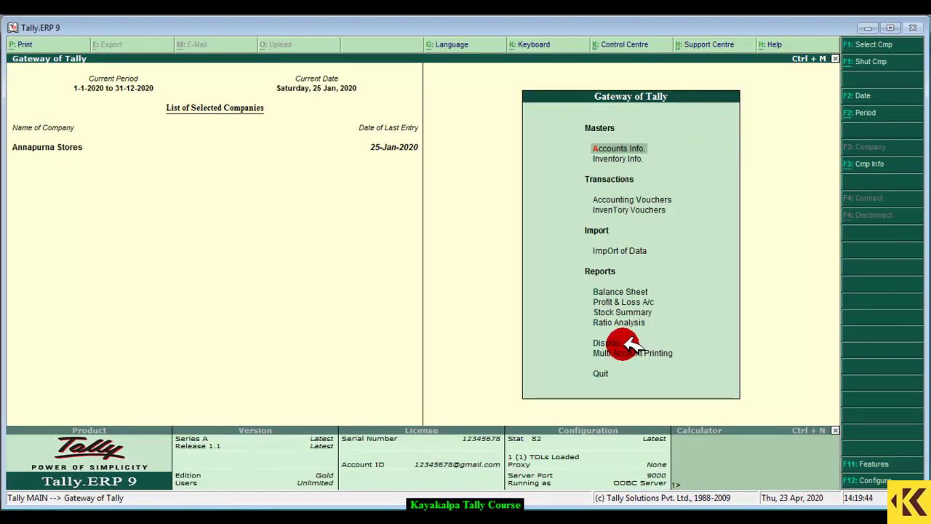
key("Down")
key("Down")
key("Down")
key("Down")
key("Down")
key("Down")
key("Down")
key("Down")
key("Down")
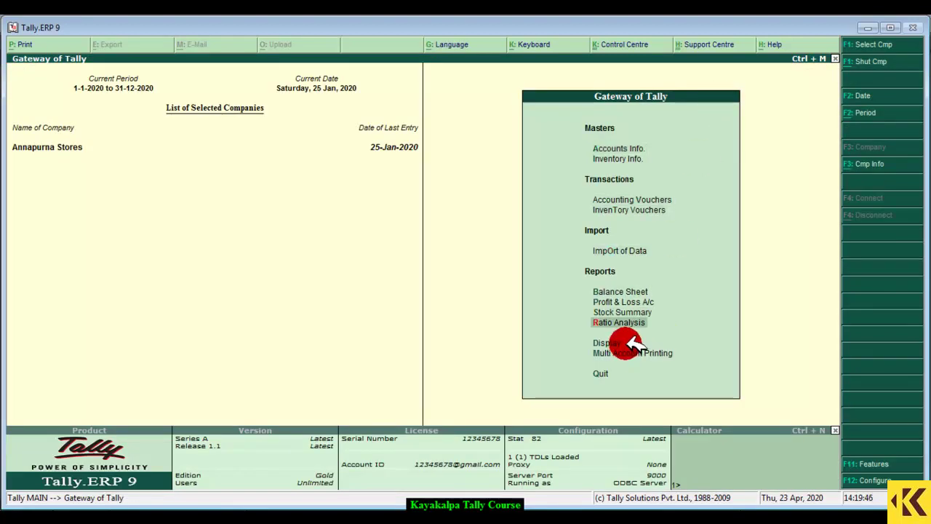
key("Return")
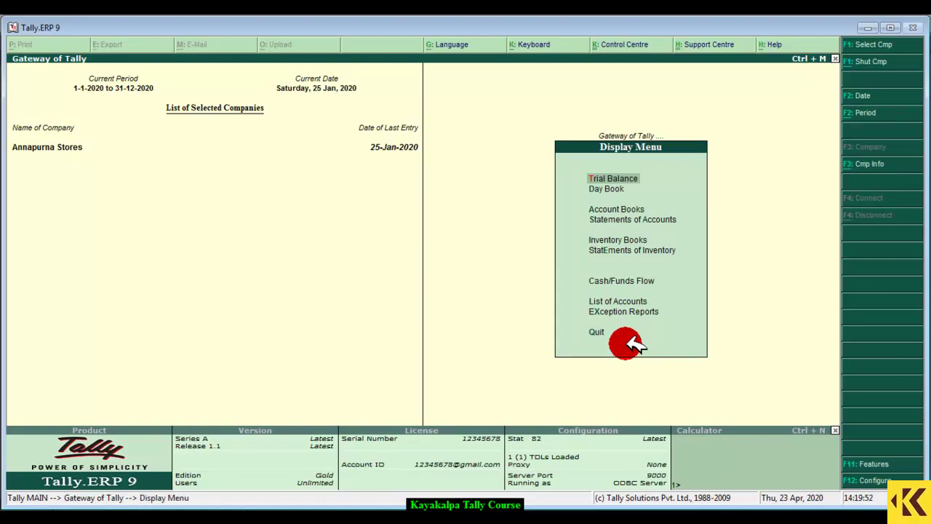
Step: Open the cost centres' Category Summary report under Statements of Accounts
key("Down")
key("Down")
key("Down")
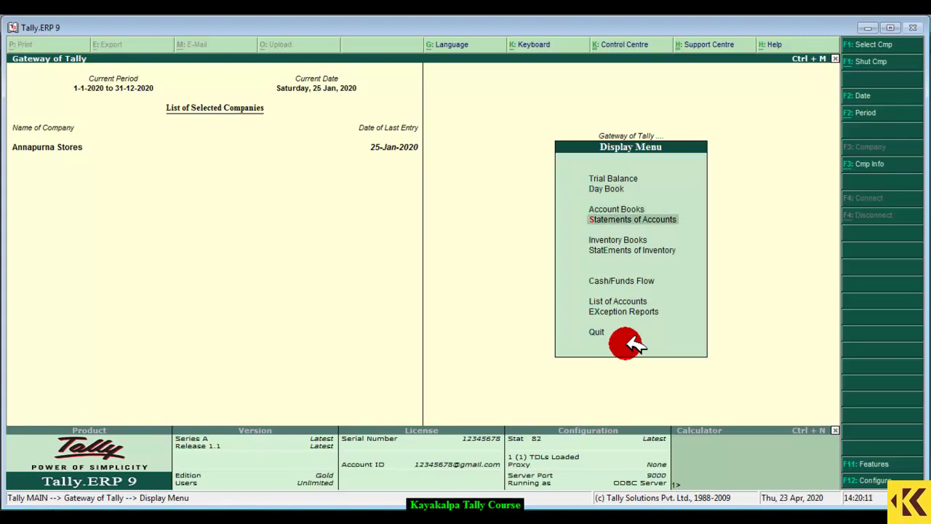
key("Return")
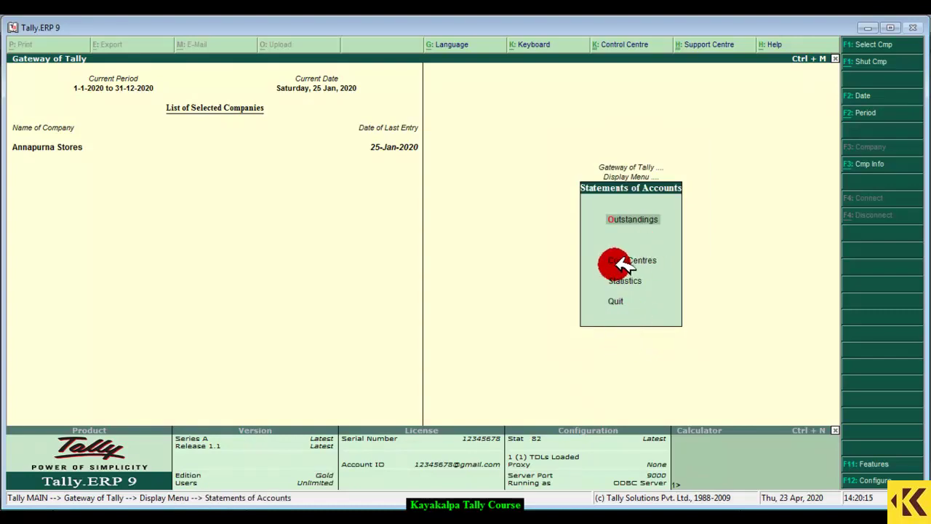
left_click(664, 260)
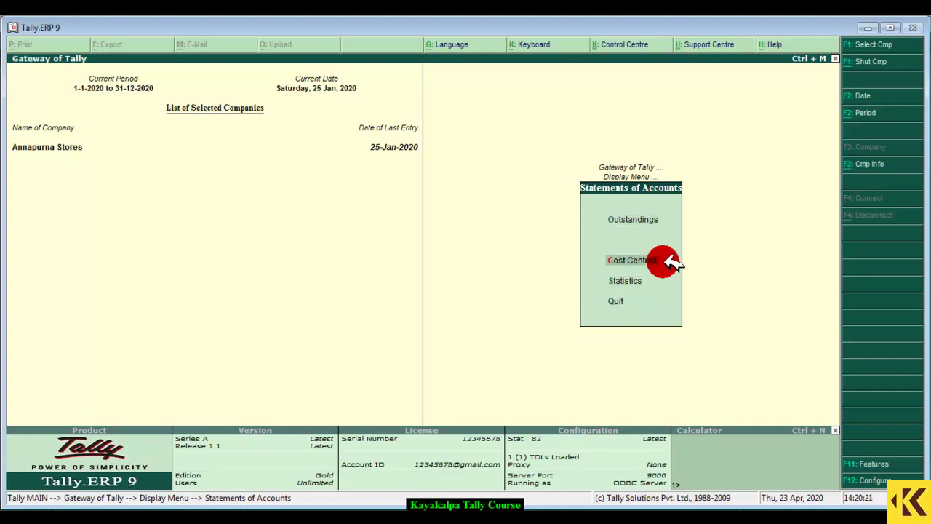
left_click(665, 260)
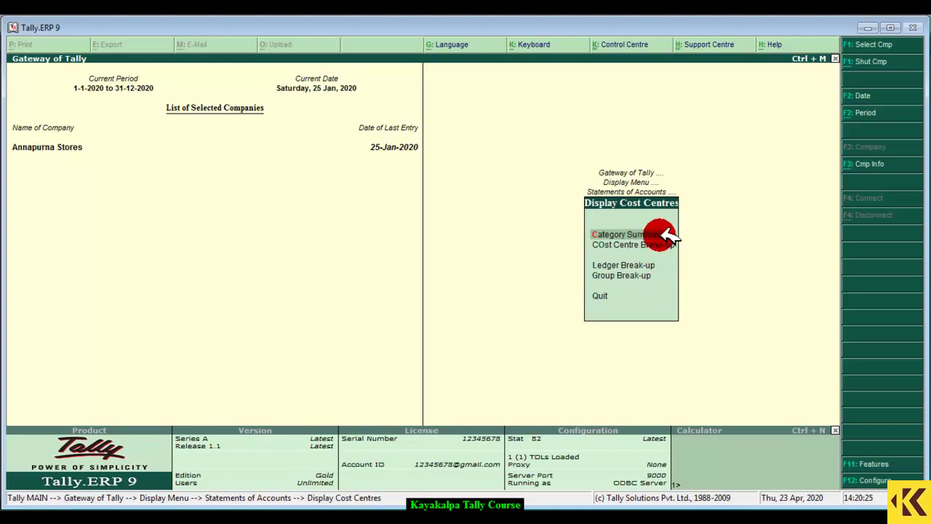
left_click(674, 232)
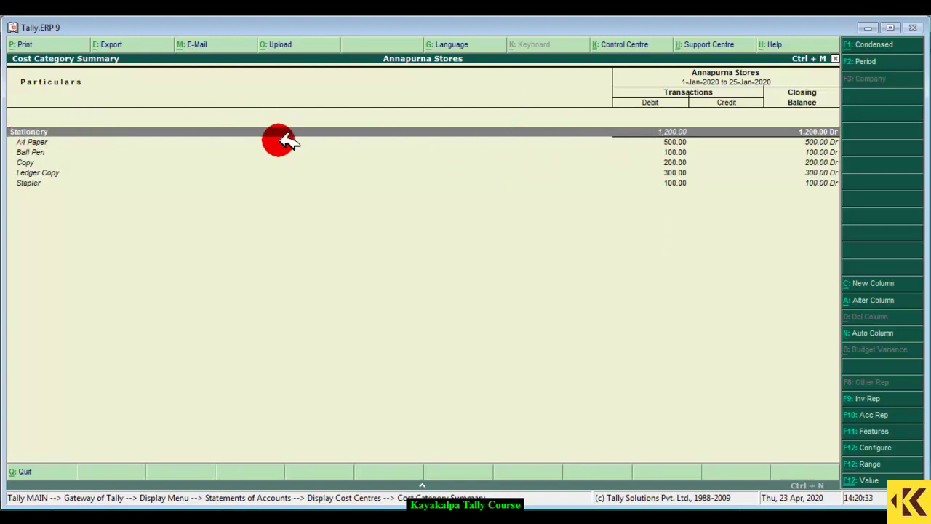
Step: Examine the amounts of each Stationery cost centre in the Cost Category Summary, then close the report
left_click(190, 146)
key("Down")
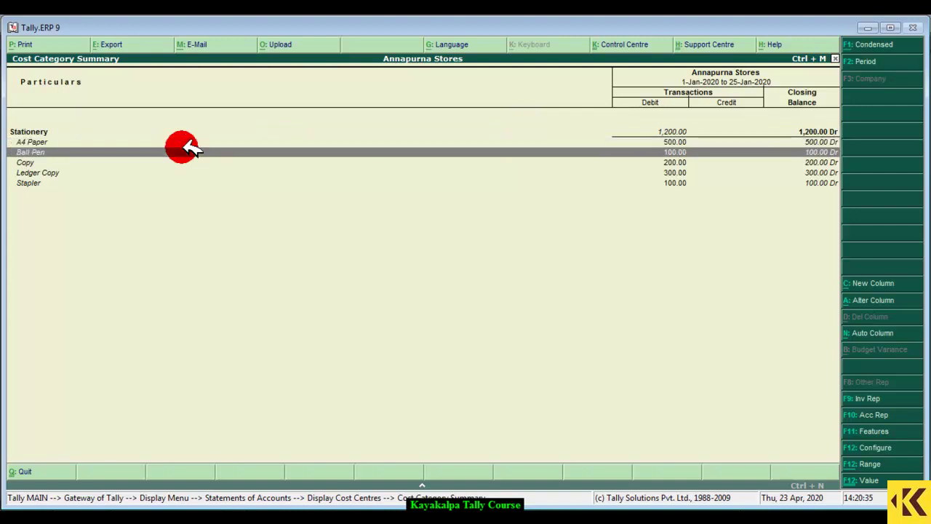
key("Down")
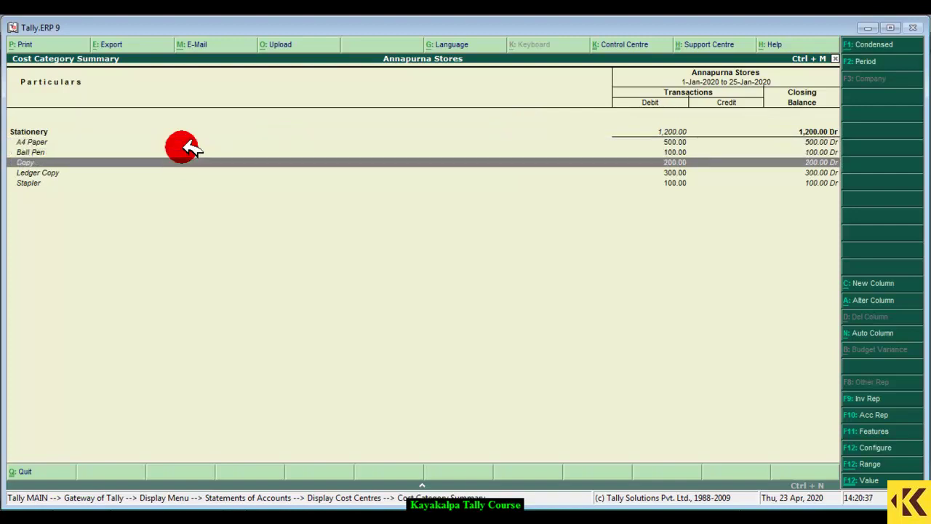
key("Down")
key("Down")
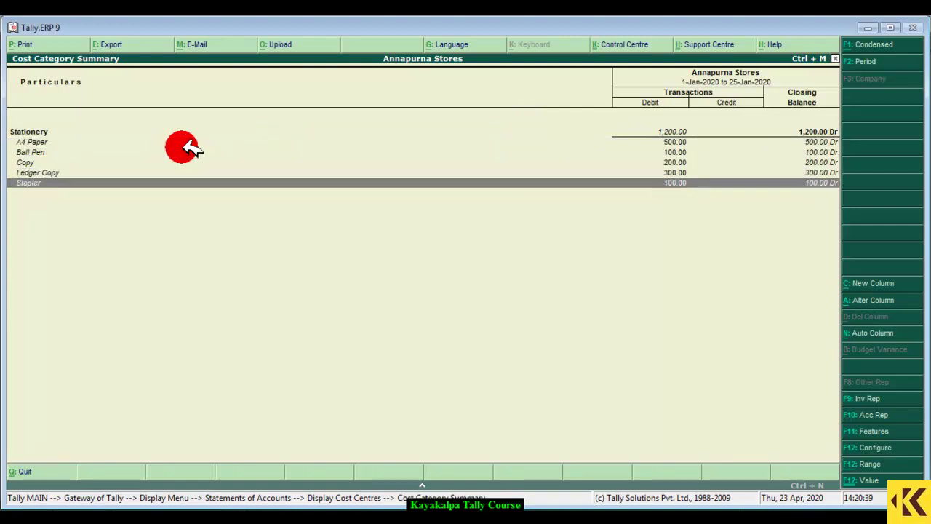
key("Up")
key("Up")
key("Up")
key("Up")
key("Up")
key("Down")
key("Down")
key("Down")
key("Down")
key("Down")
key("Escape")
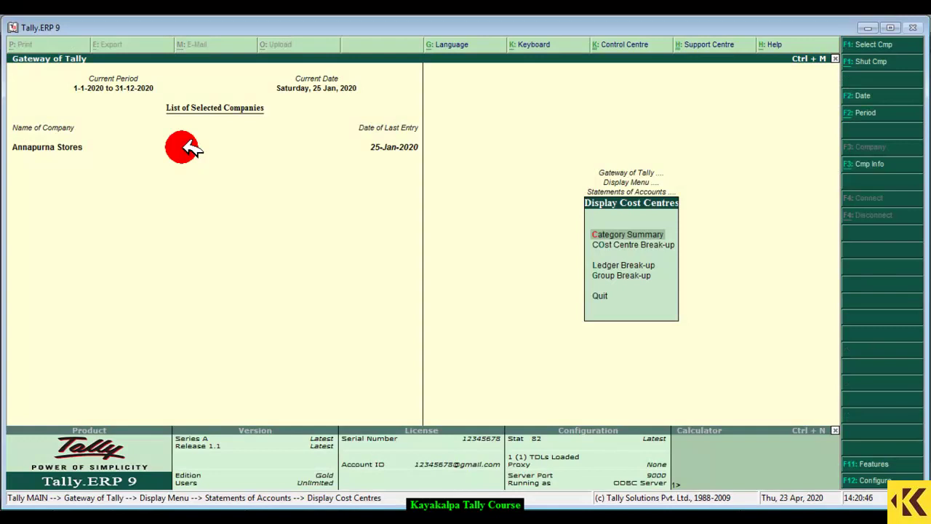
Step: Open the Cost Centre Break-up report for the A4 Paper cost centre
key("Down")
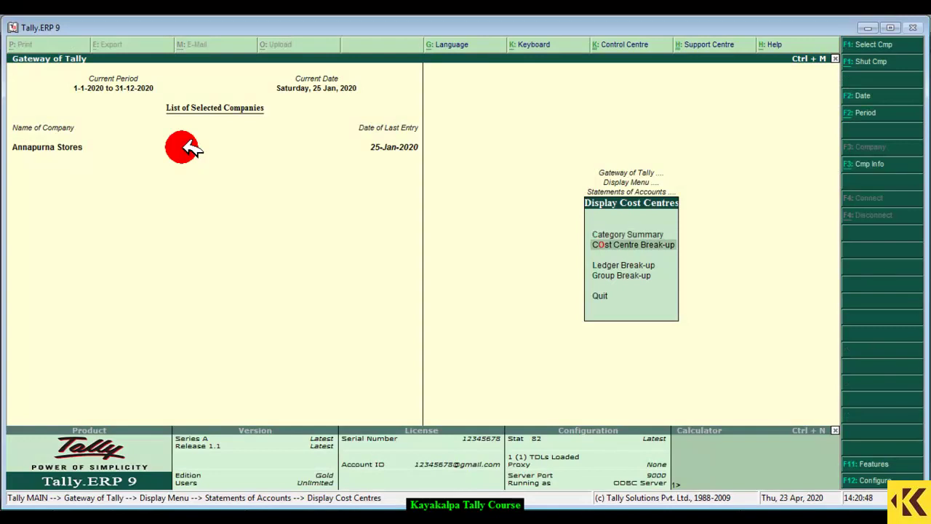
key("Return")
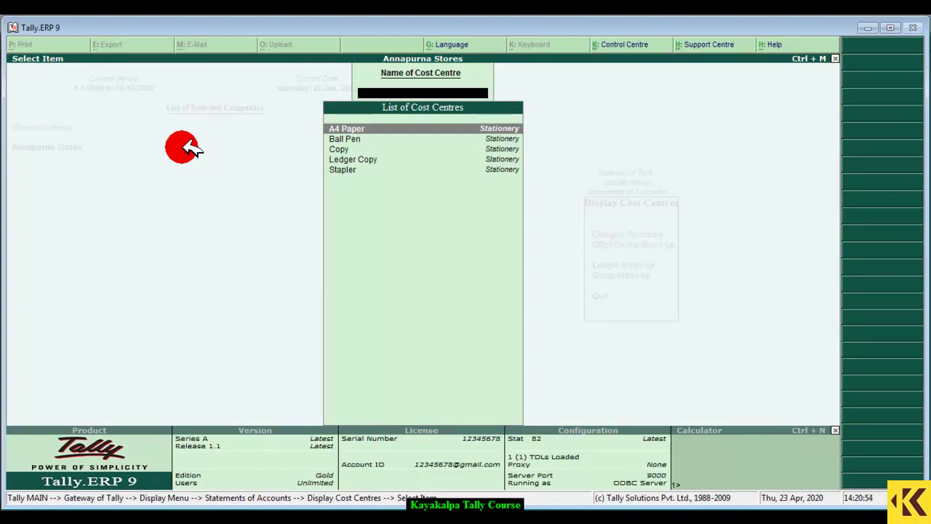
key("Return")
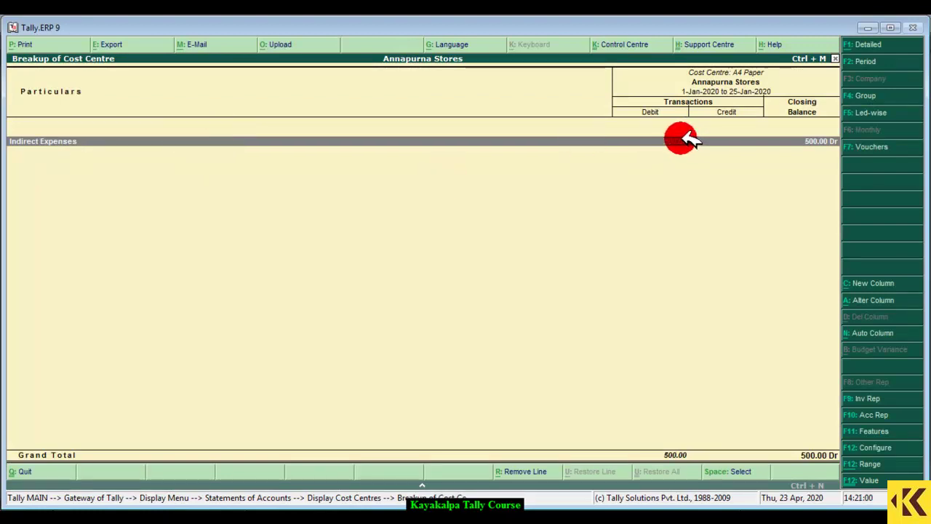
Step: Drill down through Indirect Expenses and the Stationery ledger to A4 Paper's vouchers, and return to the group-level break-up
key("Return")
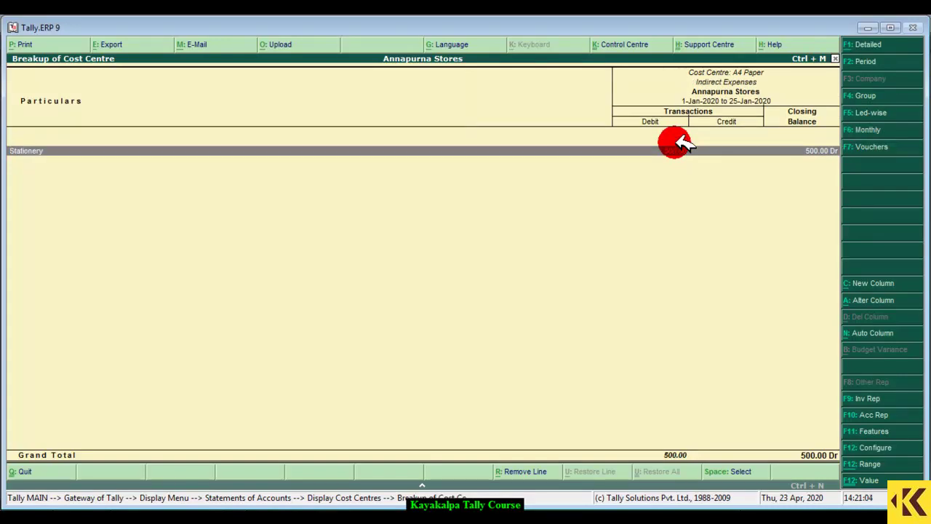
key("Return")
key("Return")
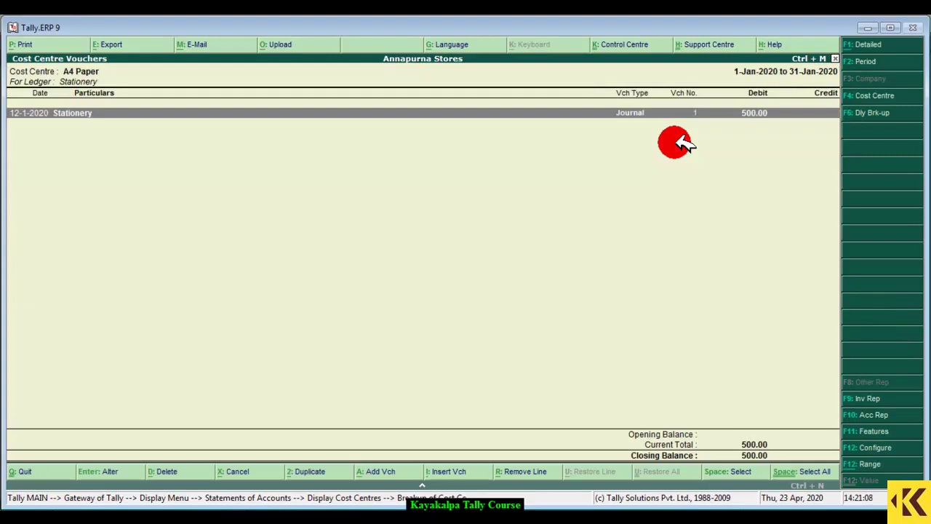
key("Escape")
key("Escape")
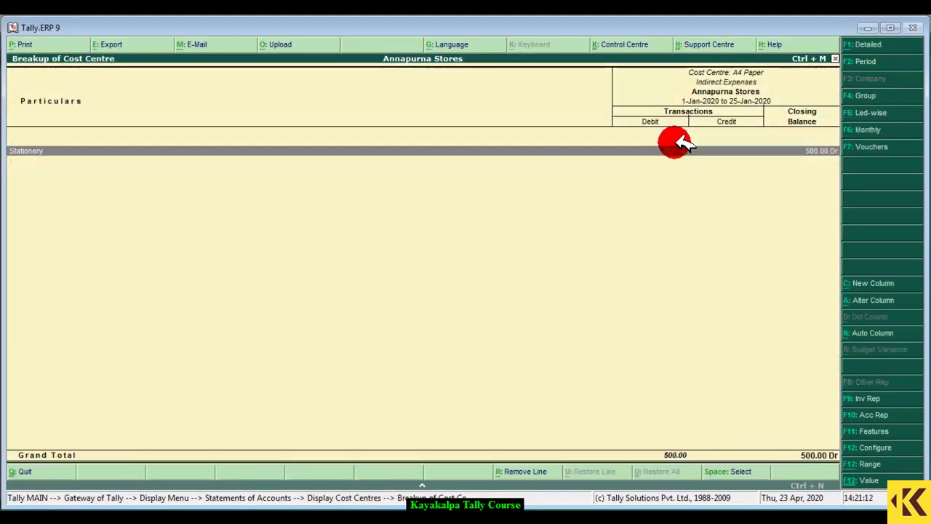
key("Escape")
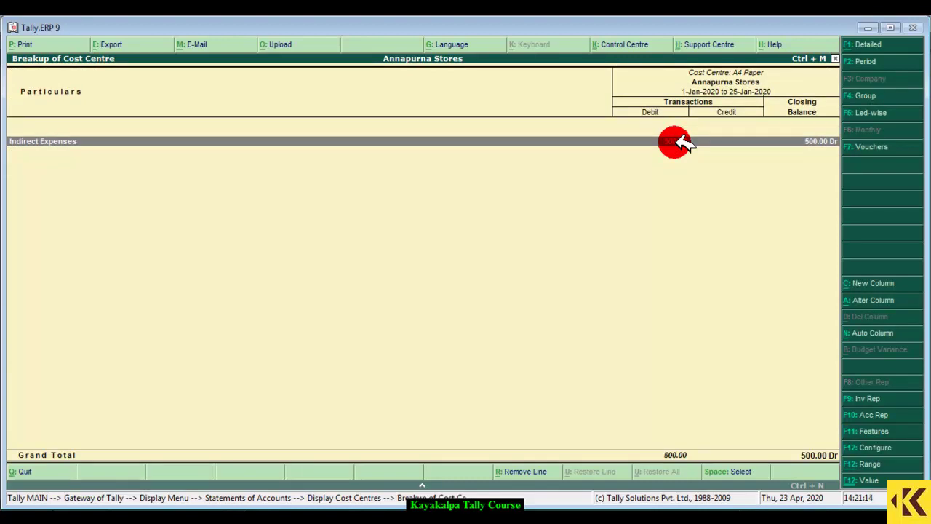